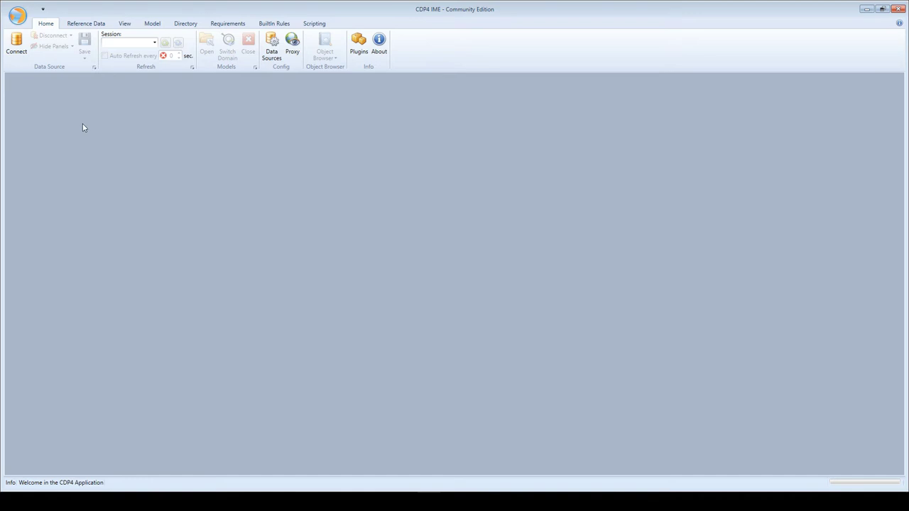
Connect to the cdp4-public data source
left_click(16, 44)
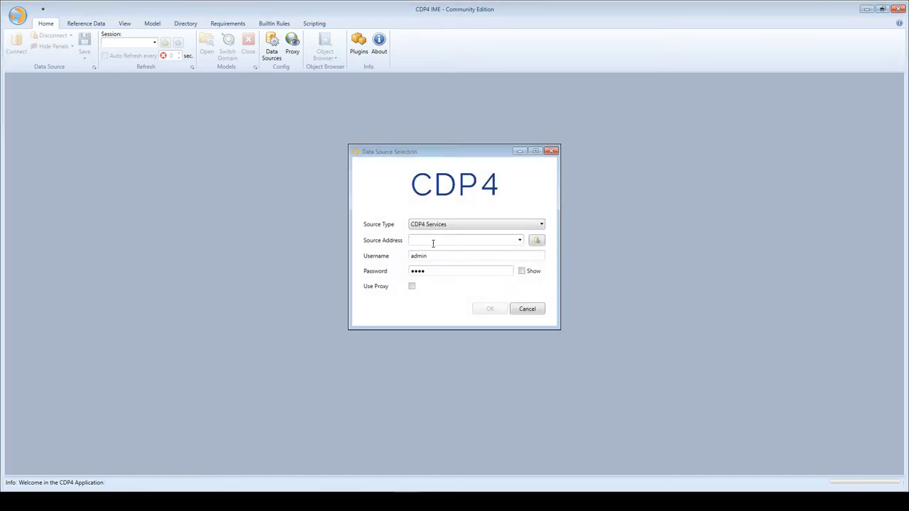
left_click(433, 243)
type("cdp4-public")
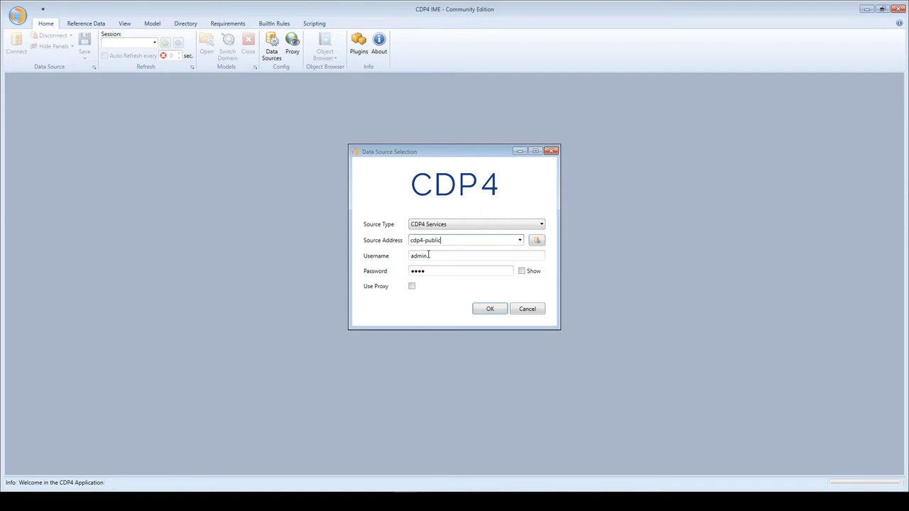
left_click(521, 271)
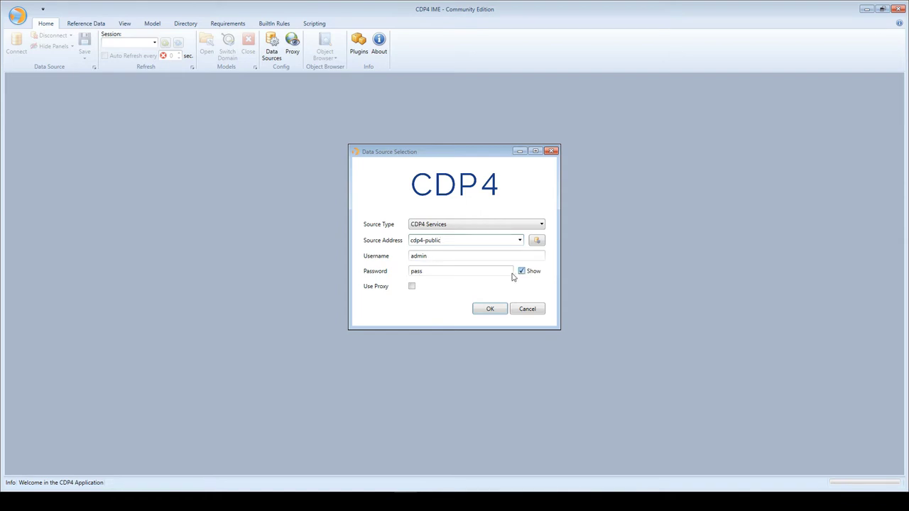
left_click(487, 310)
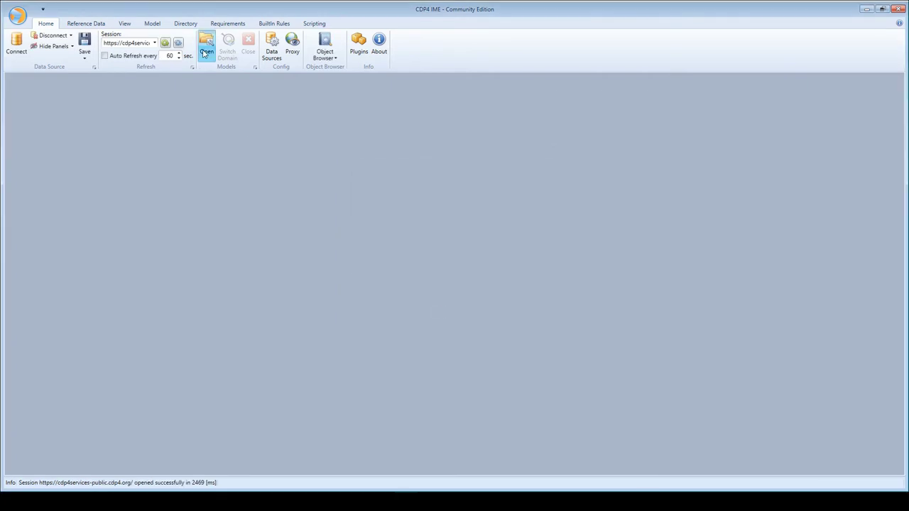
Open the Demonstration model's iteration_2 with System Engineering as the domain
left_click(206, 54)
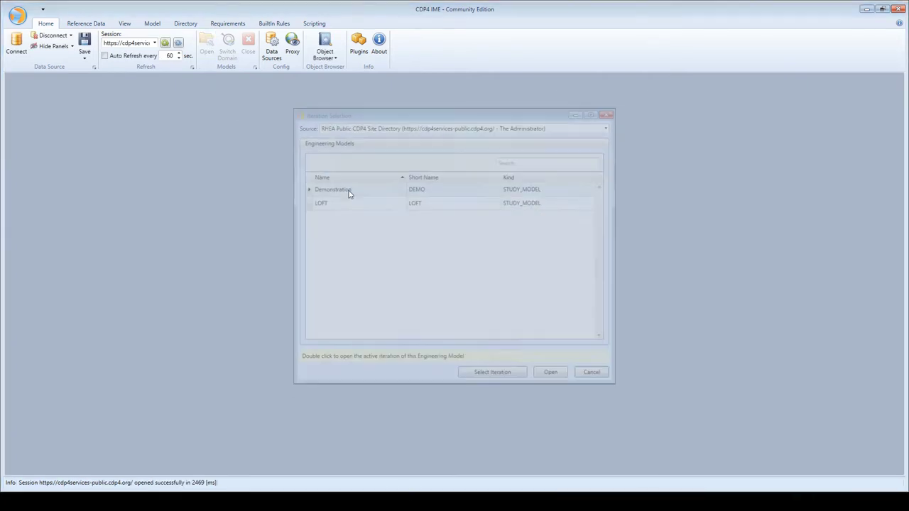
left_click(520, 379)
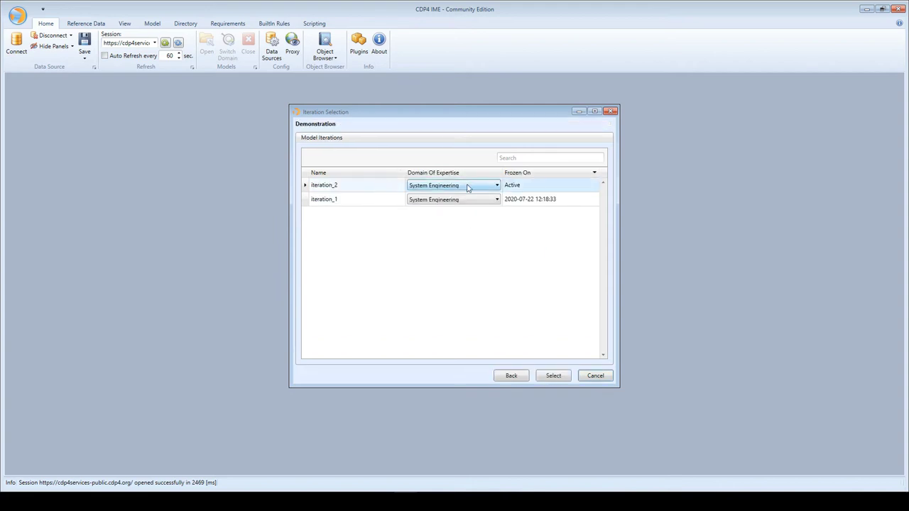
left_click(468, 187)
left_click(433, 253)
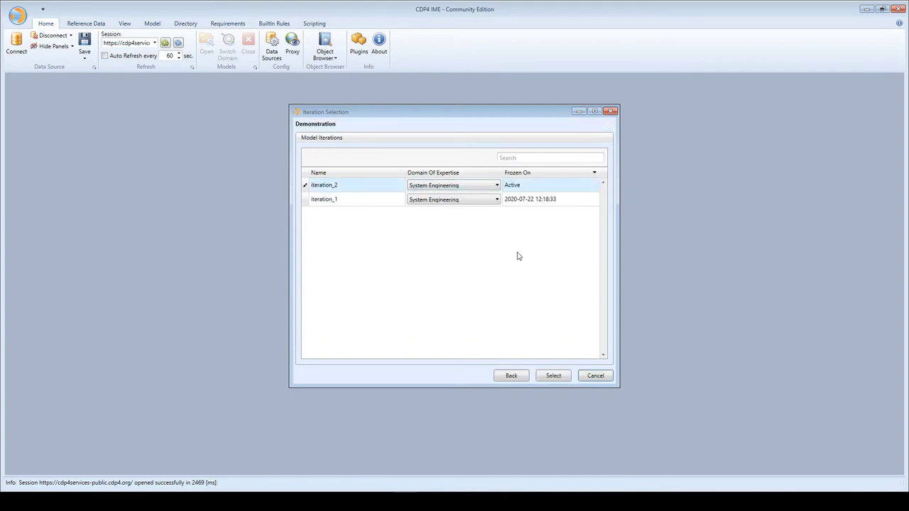
left_click(554, 376)
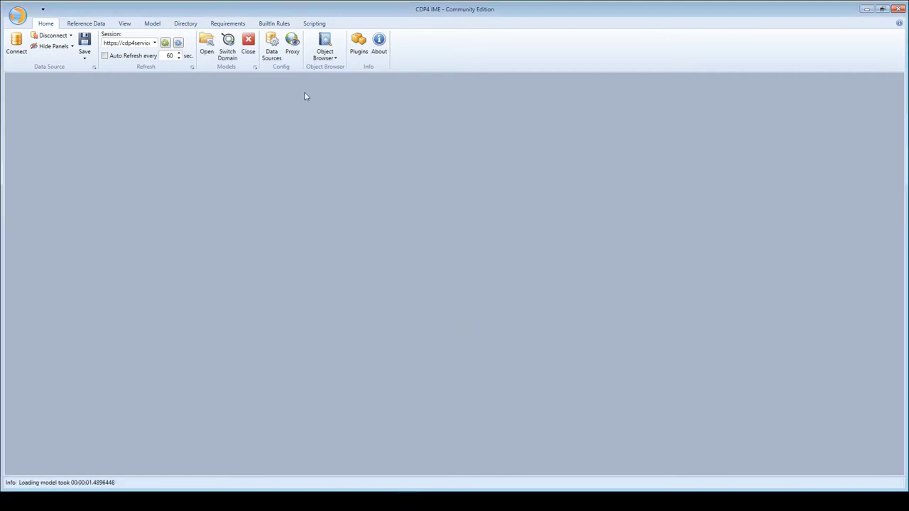
Open the Element Definitions for Iteration 2 and the Product Tree for Option 1
left_click(152, 24)
left_click(21, 55)
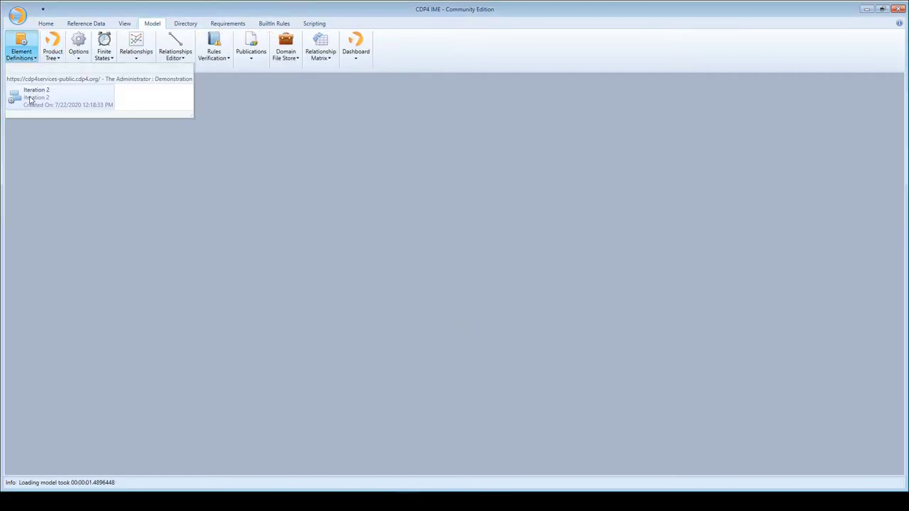
left_click(30, 98)
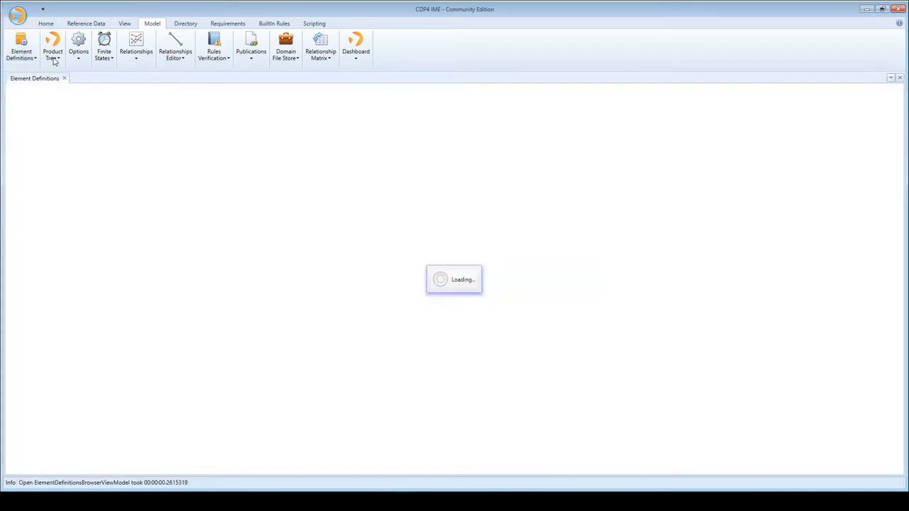
left_click(54, 62)
left_click(71, 93)
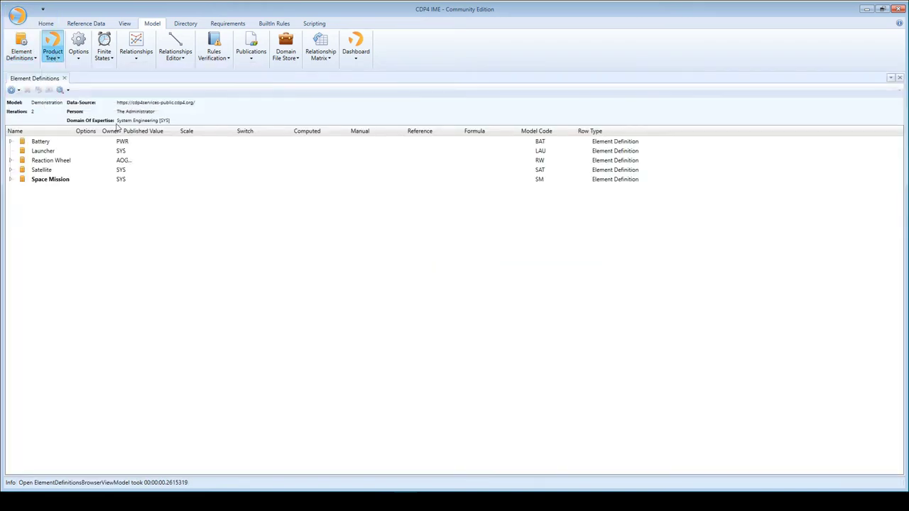
right_click(100, 81)
left_click(149, 167)
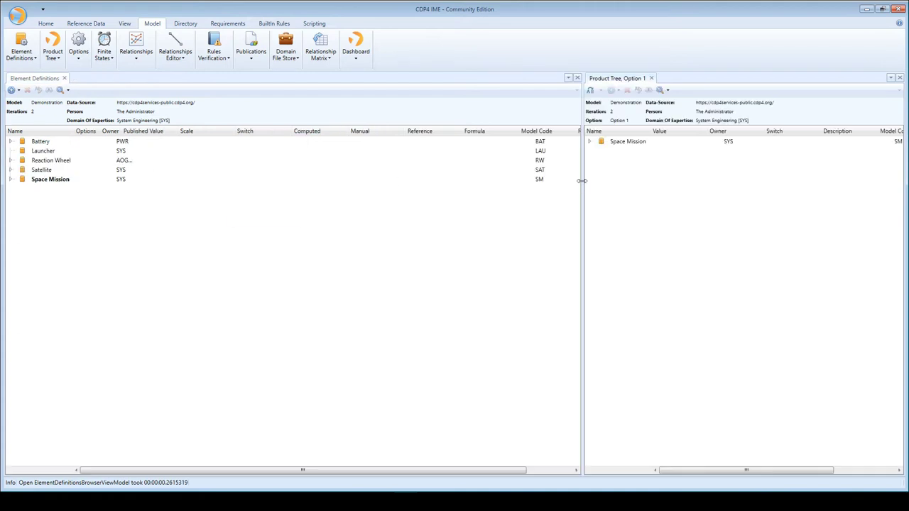
Widen the product tree and expand Space Mission and Satellite
left_click_drag(582, 181, 412, 181)
left_click(420, 141)
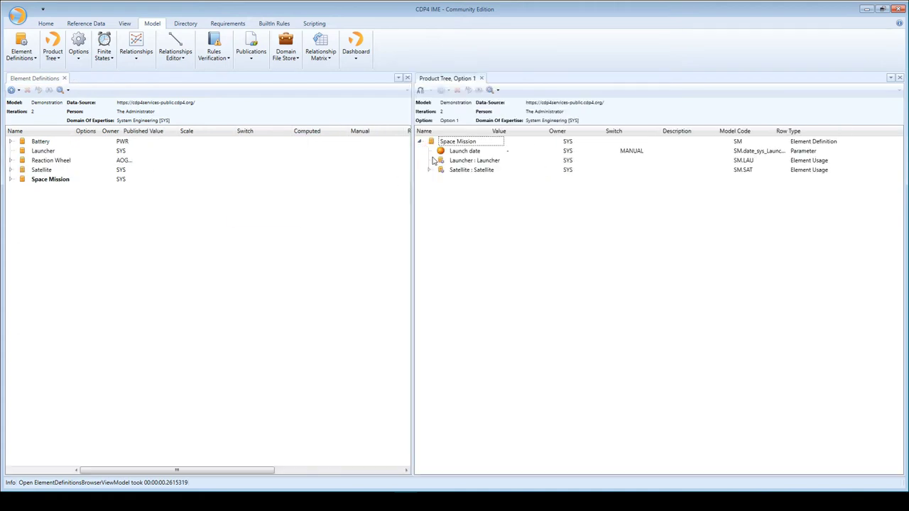
left_click(430, 170)
left_click(470, 168)
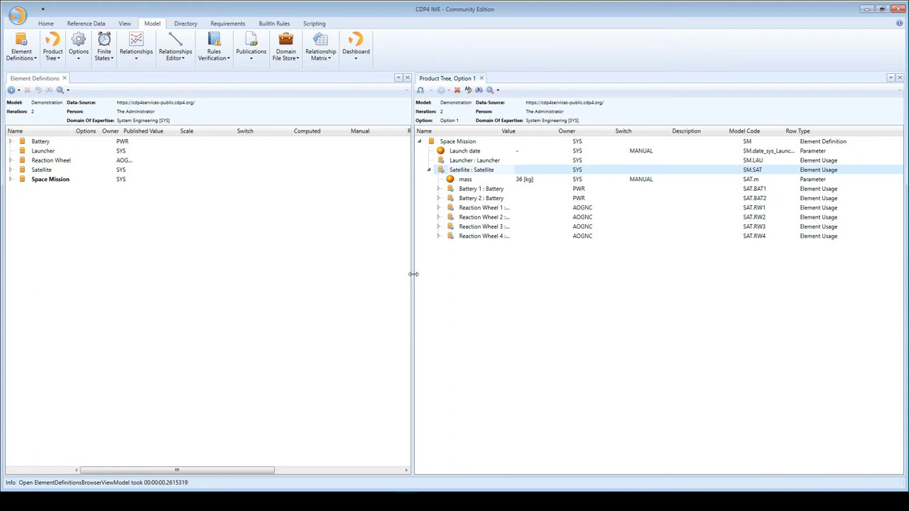
Expand Battery 1, Battery 2 and Reaction Wheels 1–4 to show their 5 kg and 4 kg masses
left_click_drag(412, 277, 370, 280)
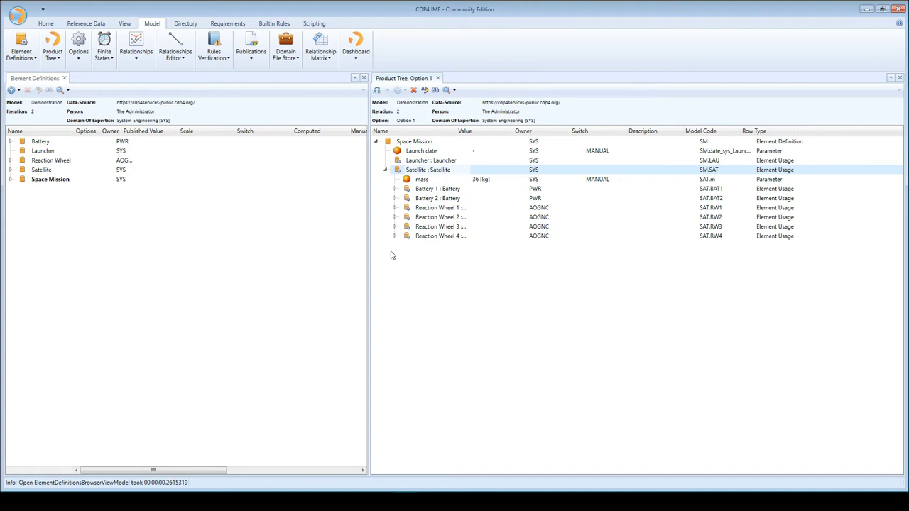
left_click(429, 182)
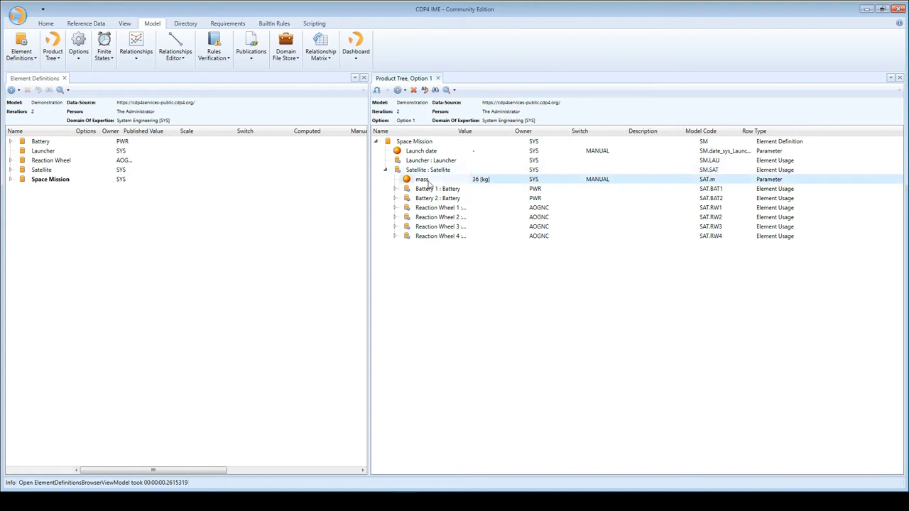
left_click(395, 189)
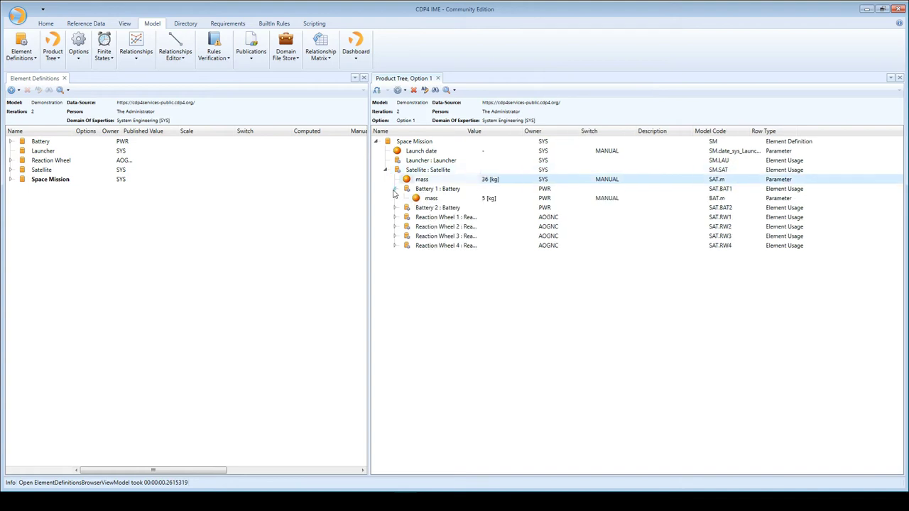
left_click(395, 207)
left_click(395, 227)
left_click(395, 245)
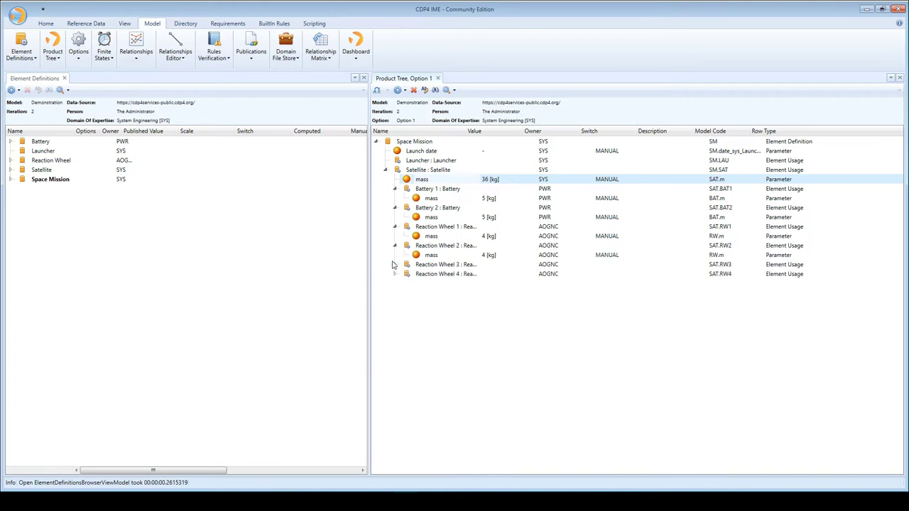
left_click(395, 265)
left_click(395, 284)
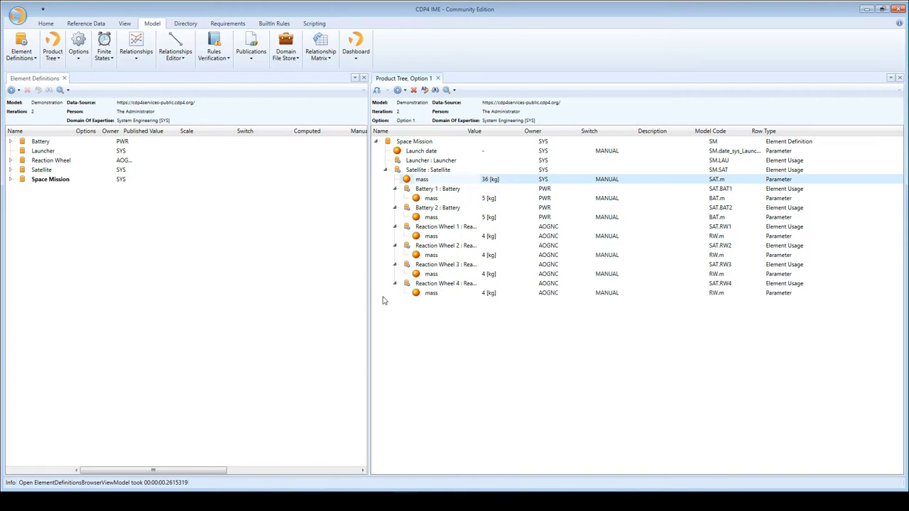
Expand the Battery and Reaction Wheel element definitions to show their mass parameters
left_click(456, 192)
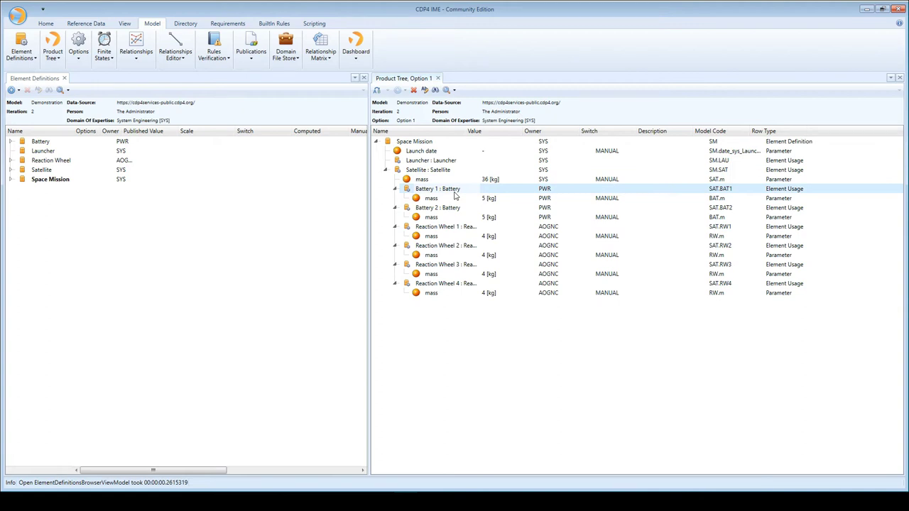
left_click(11, 141)
left_click(44, 152)
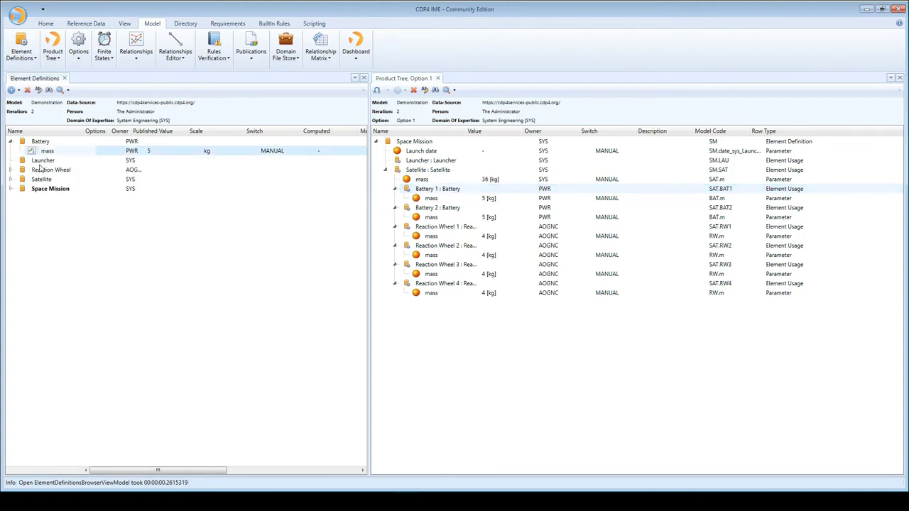
left_click(40, 169)
left_click(10, 170)
left_click(47, 180)
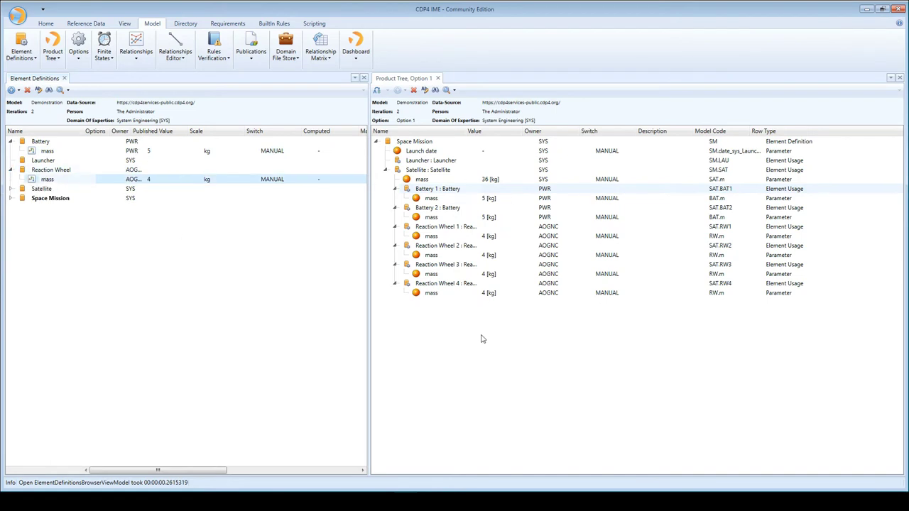
Review Satellite's 36 kg mass against the battery and reaction wheel rows in the product tree
left_click(431, 172)
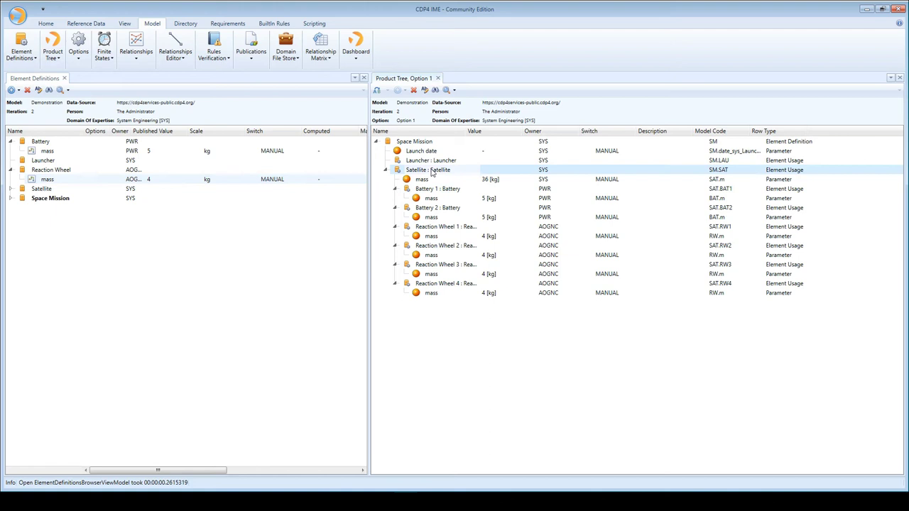
left_click(442, 191)
left_click(440, 210)
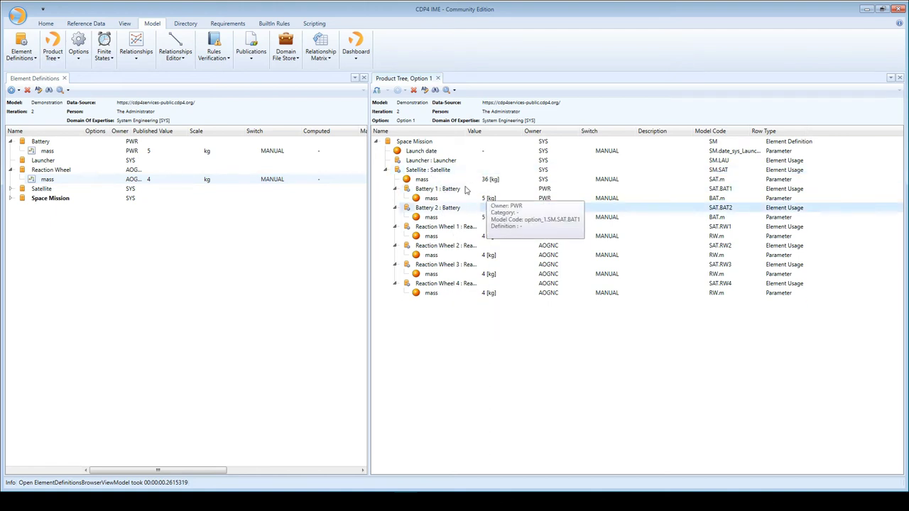
left_click(481, 179)
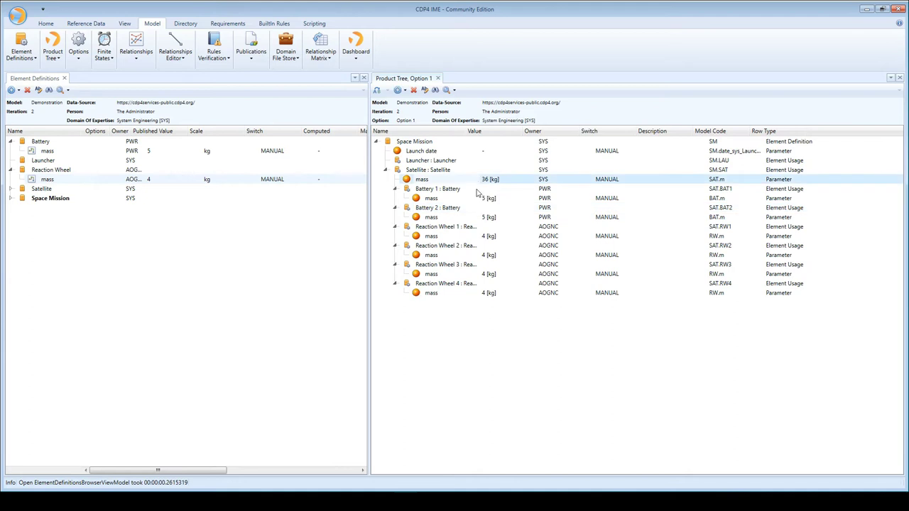
left_click(477, 200)
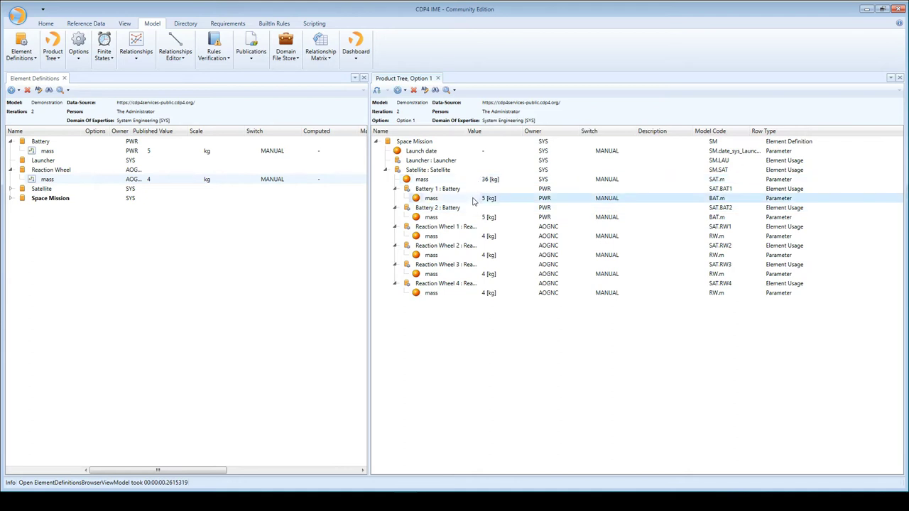
left_click(456, 191)
left_click(451, 208)
left_click(448, 227)
left_click(448, 247)
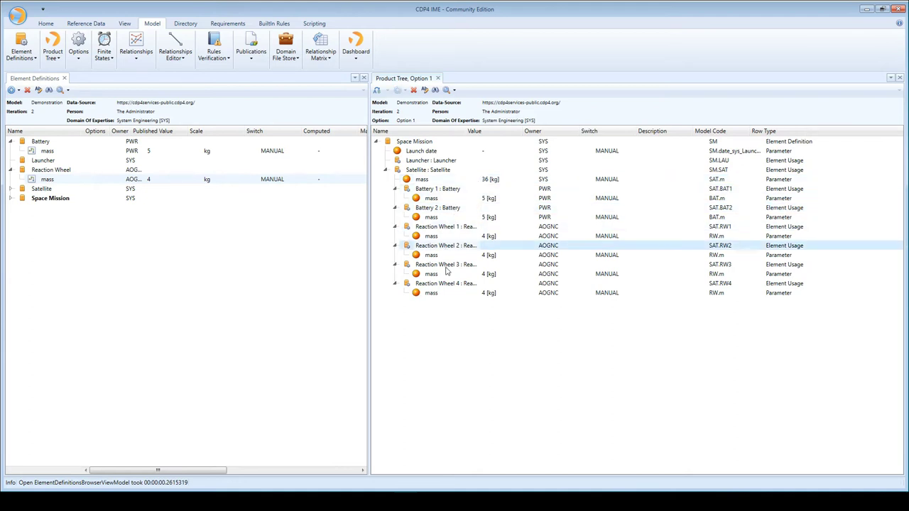
left_click(448, 284)
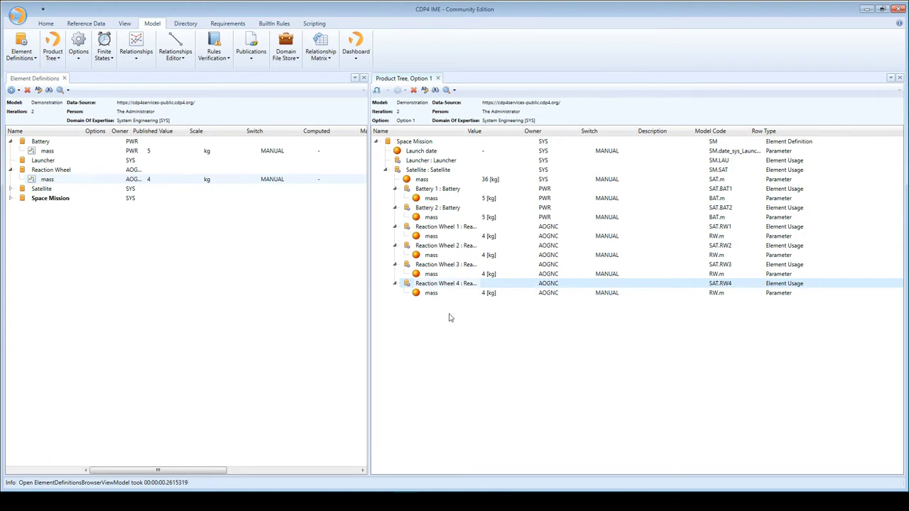
left_click(440, 199)
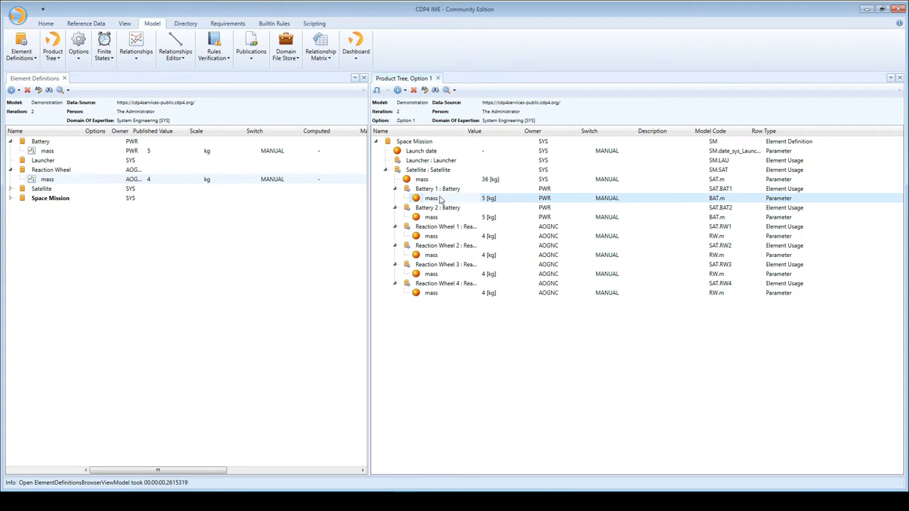
left_click(445, 217)
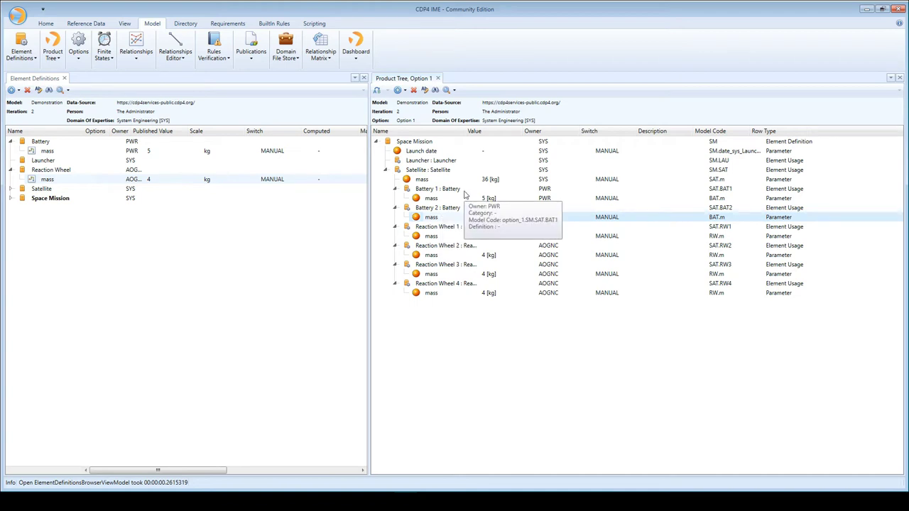
left_click(430, 152)
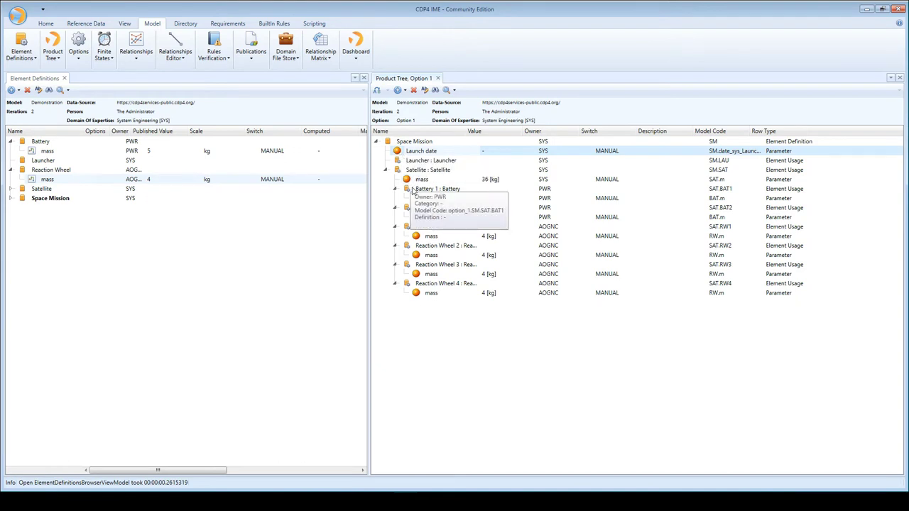
left_click(408, 181)
left_click(418, 199)
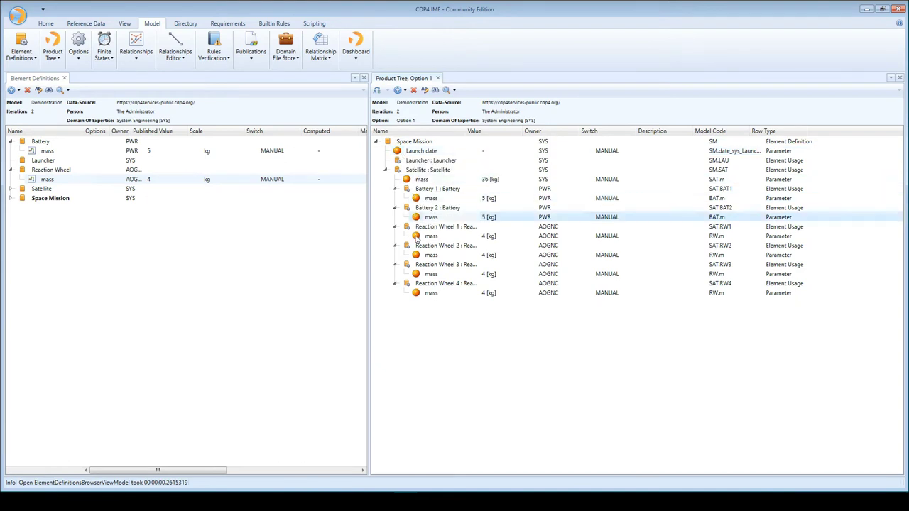
left_click(419, 218)
left_click(423, 236)
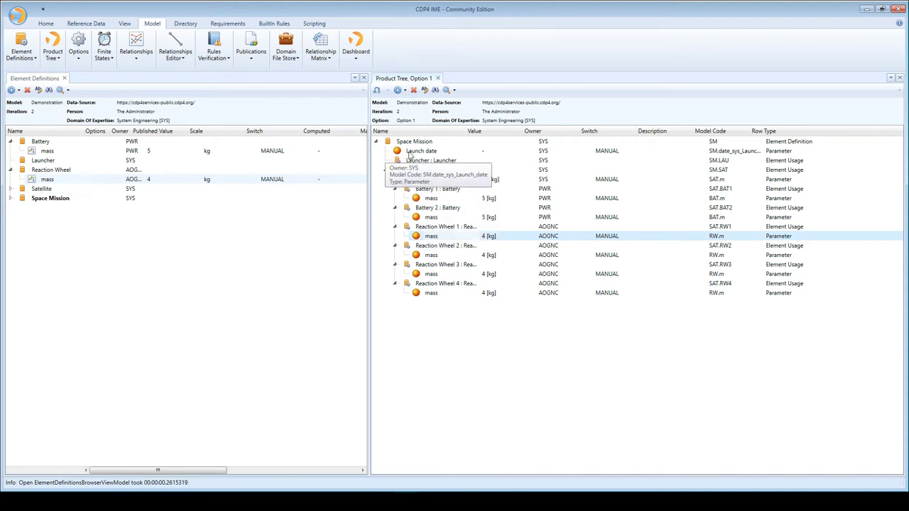
left_click(410, 156)
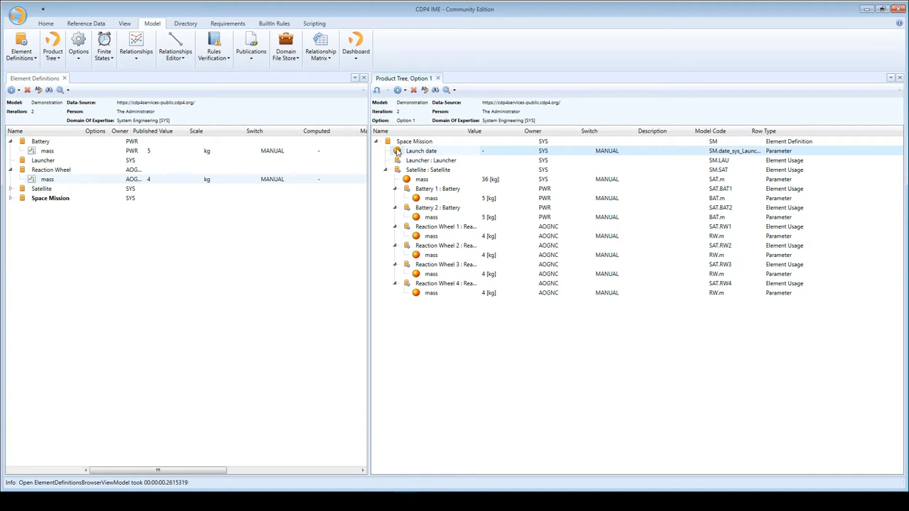
left_click(414, 180)
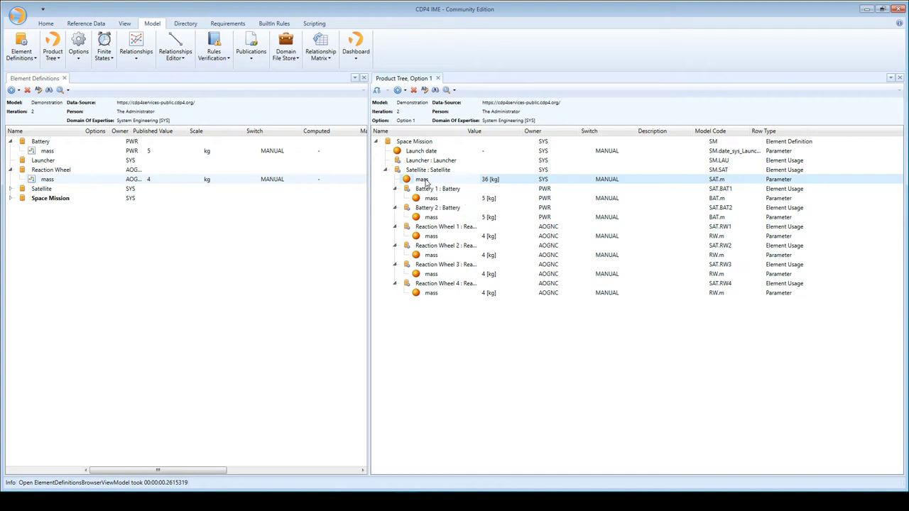
Create a subscription to the Battery mass parameter from Battery 1 in the product tree
right_click(423, 180)
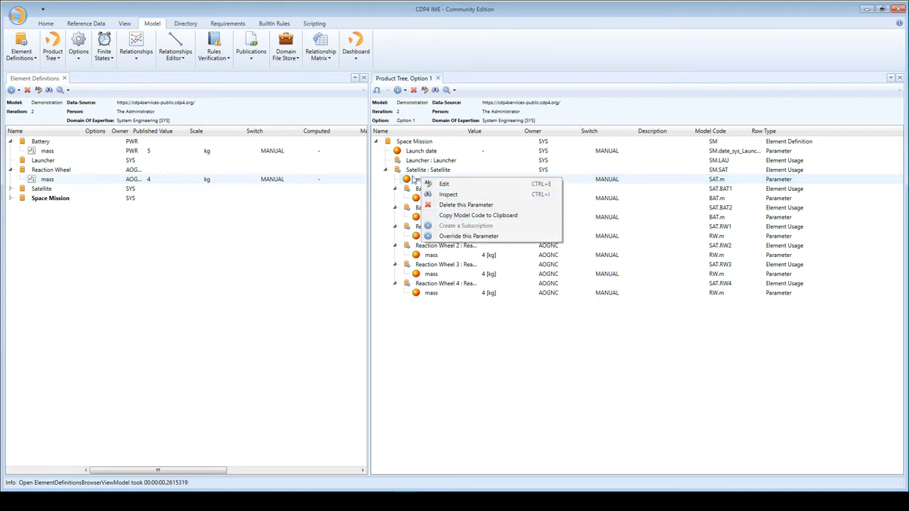
key("Escape")
left_click(425, 200)
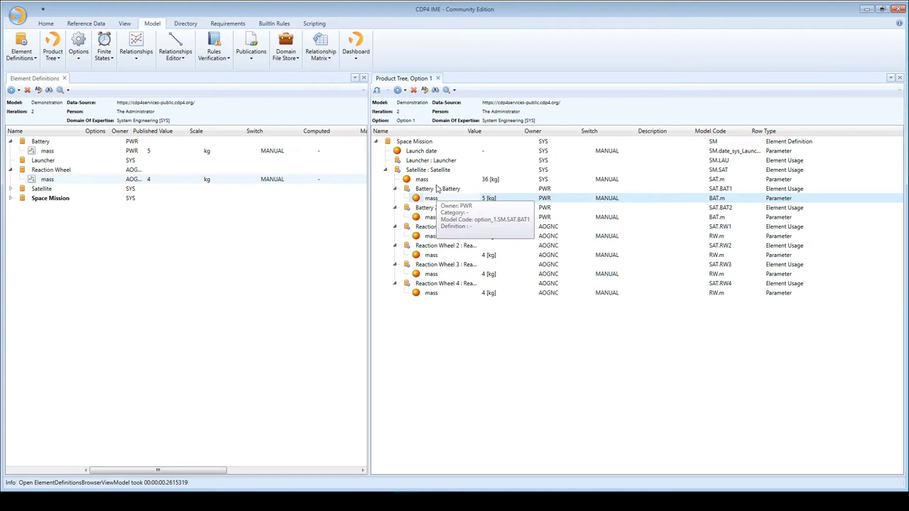
left_click(439, 256)
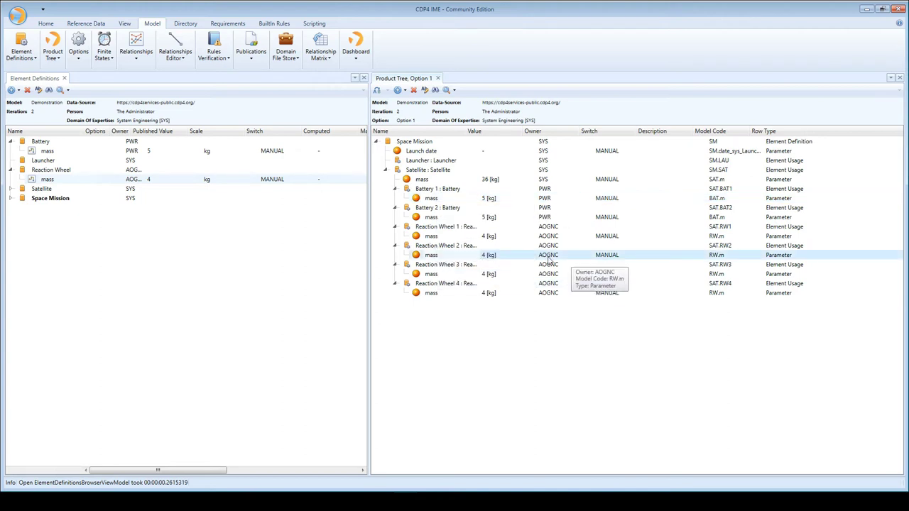
right_click(437, 199)
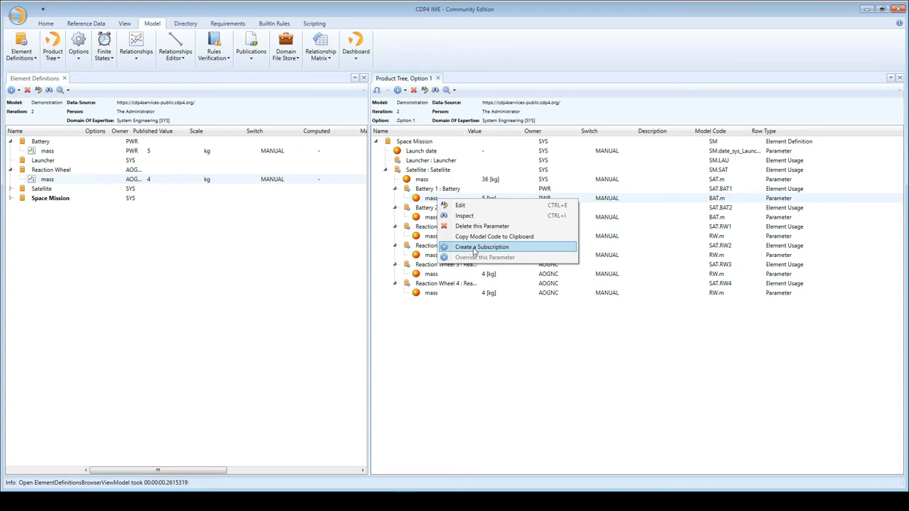
left_click(474, 248)
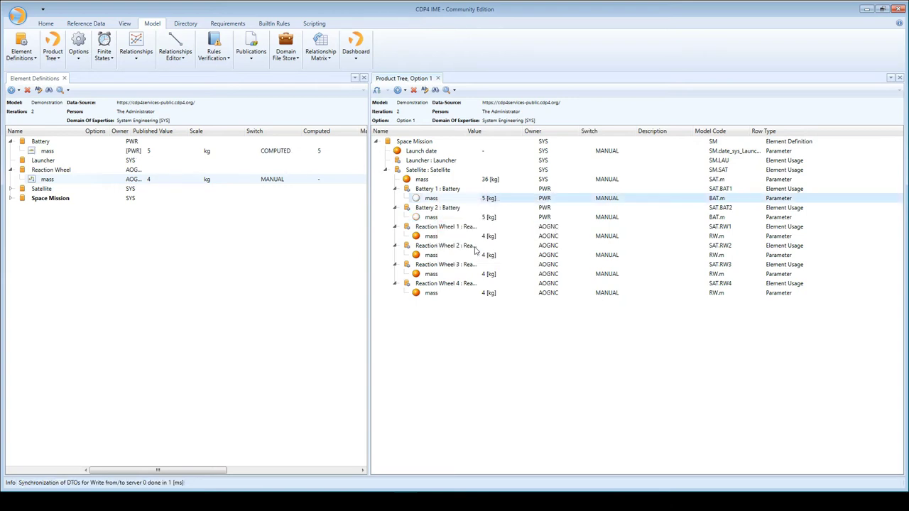
Compare both Battery mass entries with the Battery and Reaction Wheel mass definitions
left_click(430, 216)
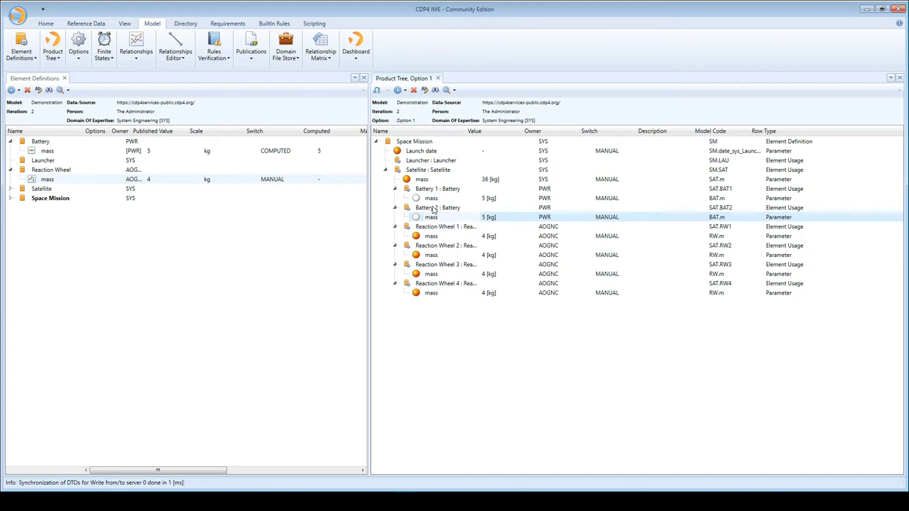
left_click(433, 199)
left_click(428, 218)
left_click(431, 200)
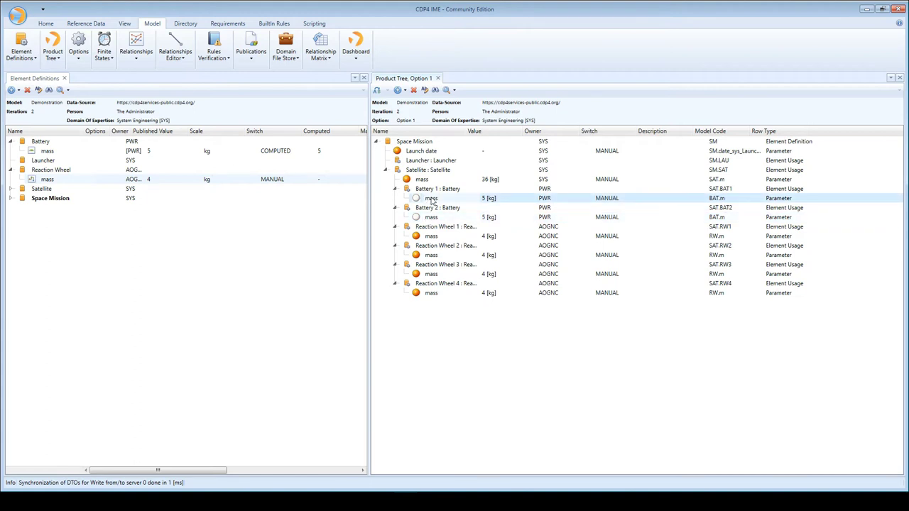
left_click(46, 152)
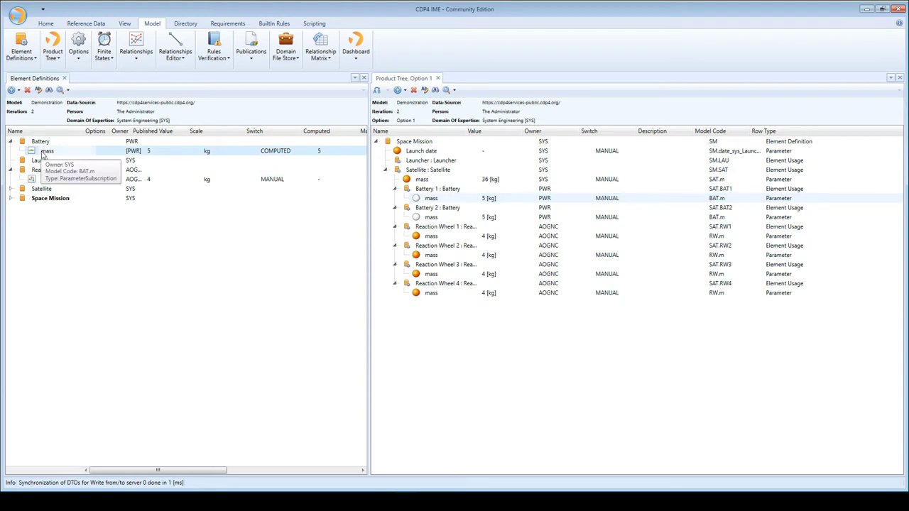
left_click(32, 180)
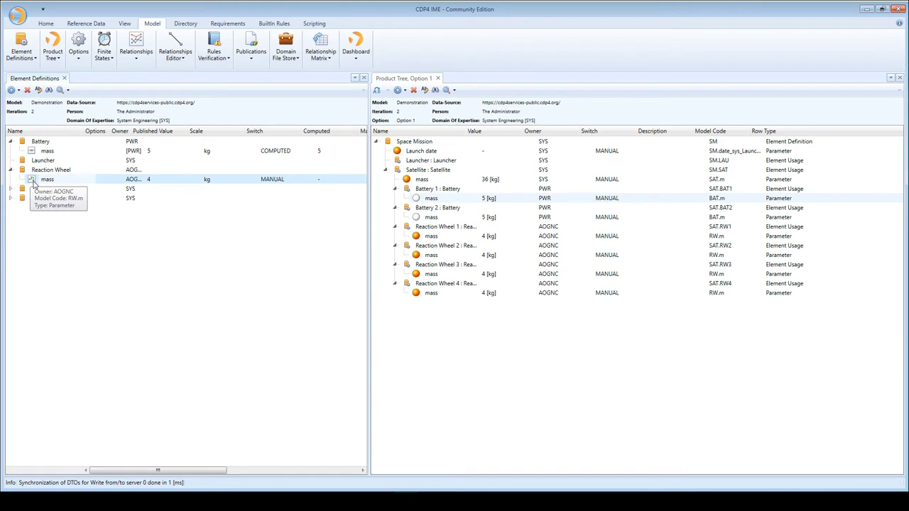
left_click(32, 152)
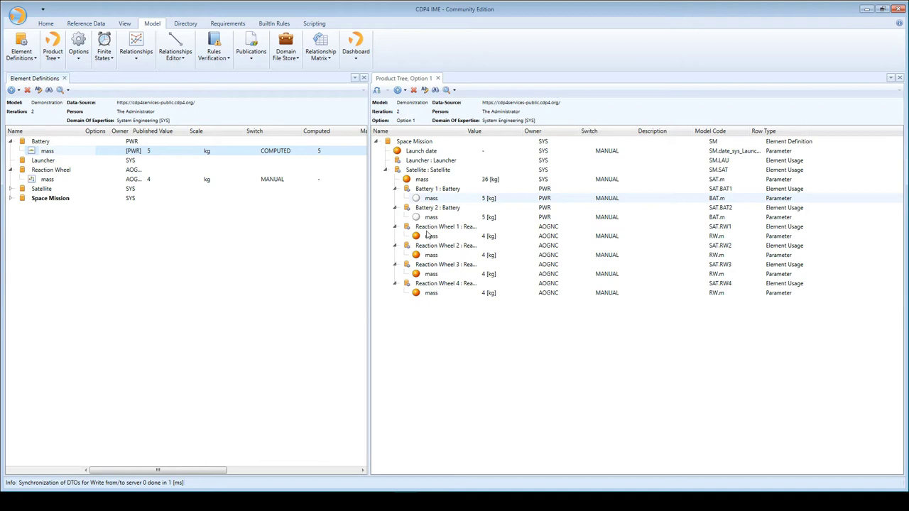
Subscribe to the AOGNC-owned Reaction Wheel mass parameter in Element Definitions
left_click(44, 179)
right_click(44, 179)
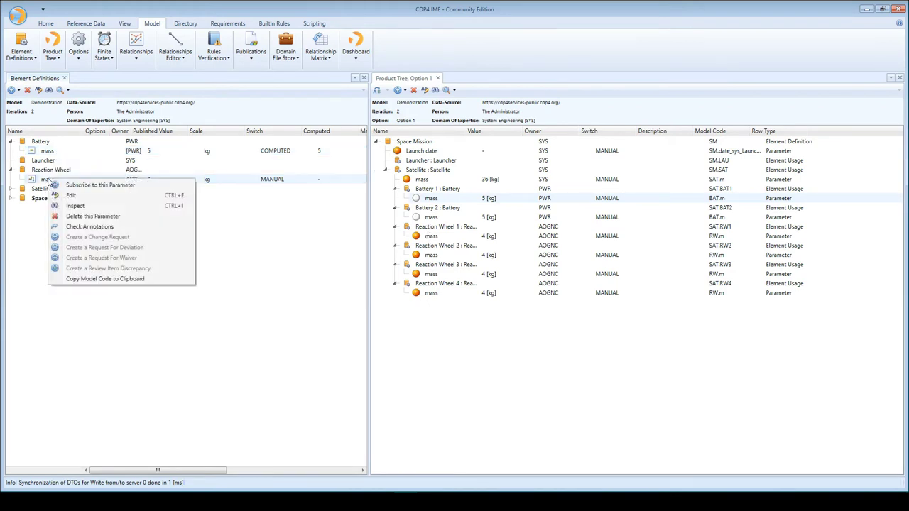
left_click(71, 185)
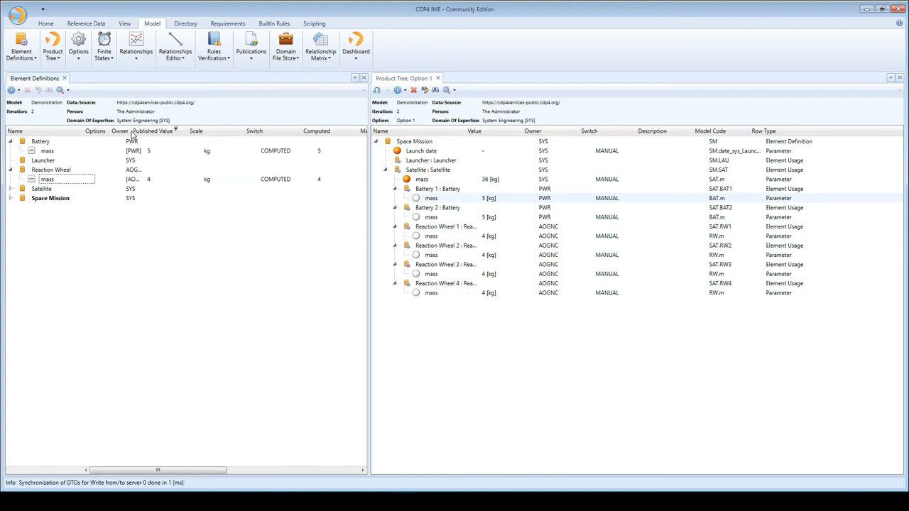
Widen the Owner column and expand Satellite to list its mass and components
left_click_drag(131, 133, 196, 133)
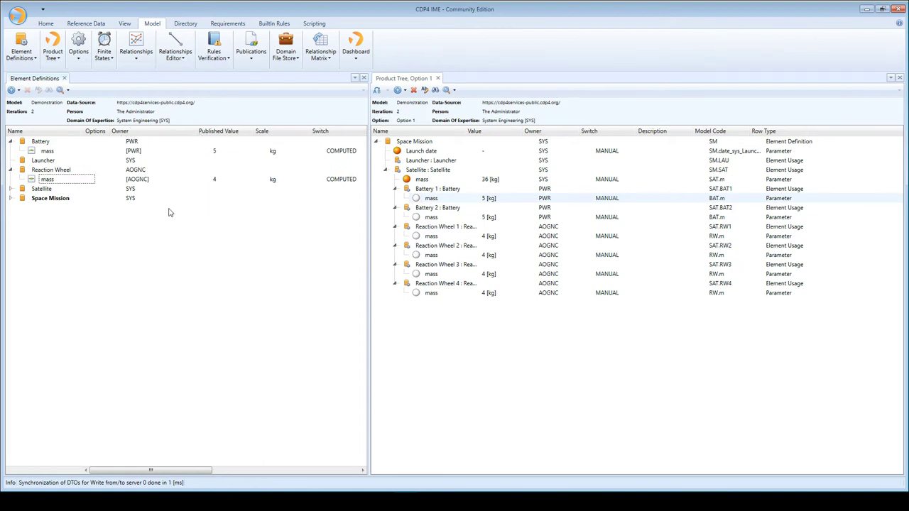
left_click(135, 145)
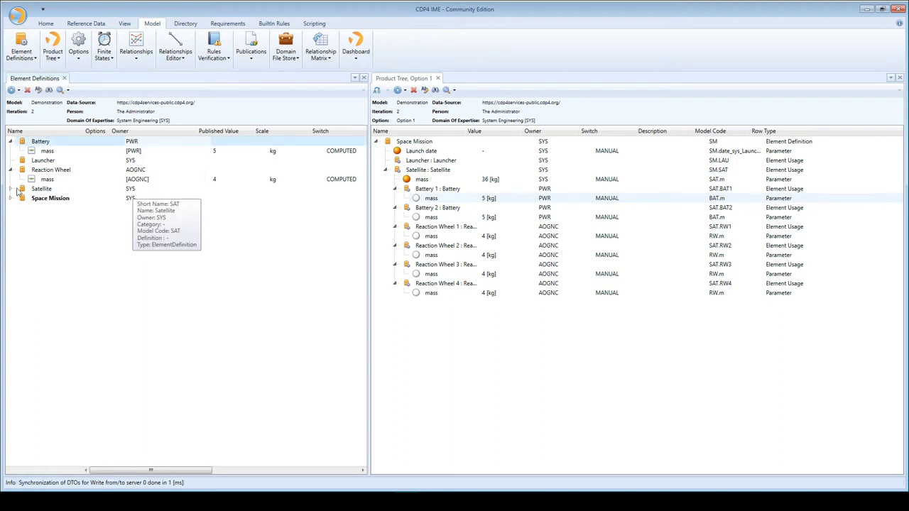
left_click(11, 189)
left_click(130, 190)
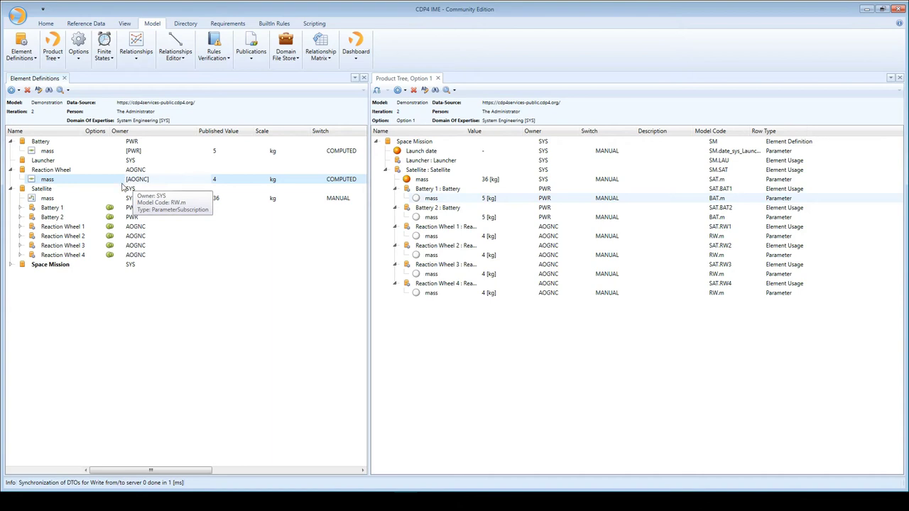
left_click(134, 153)
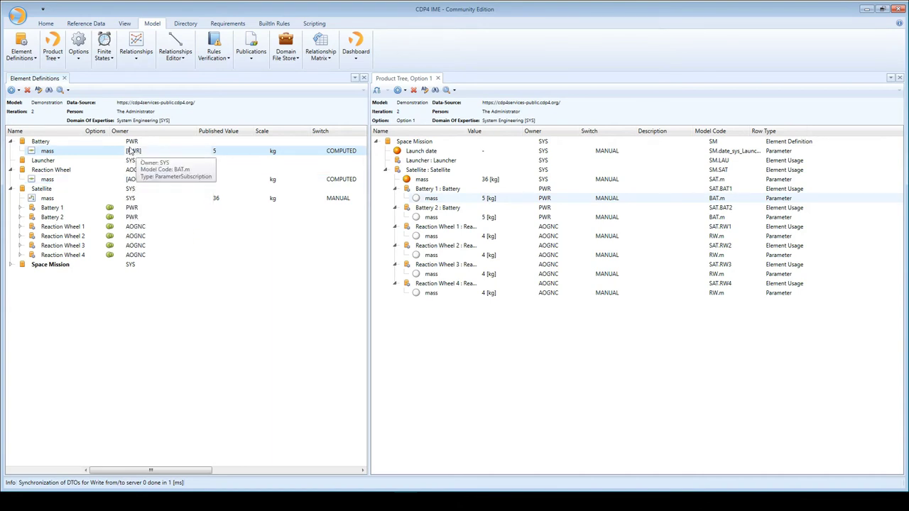
right_click(131, 152)
key("Escape")
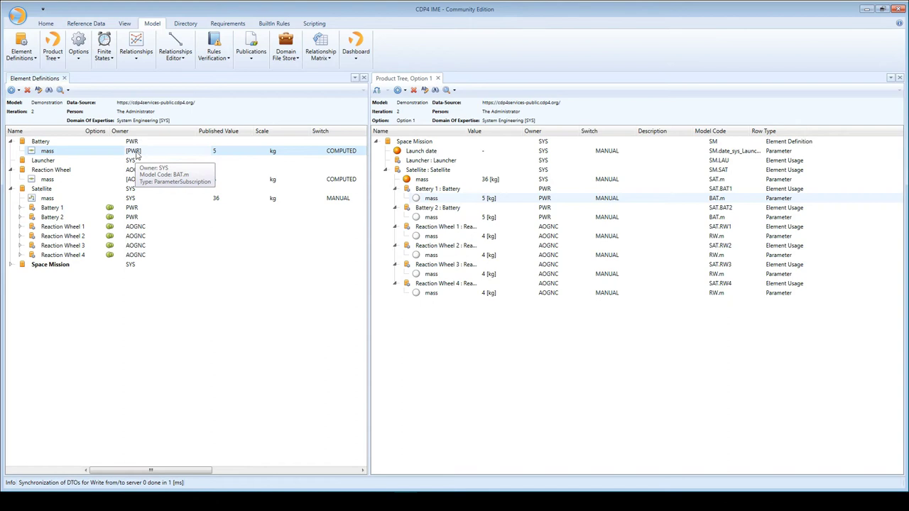
right_click(49, 152)
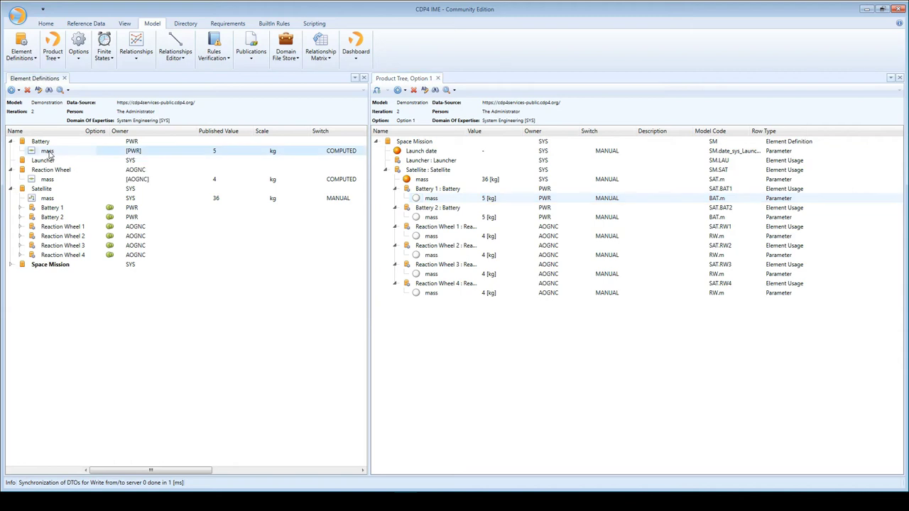
left_click(36, 213)
right_click(49, 200)
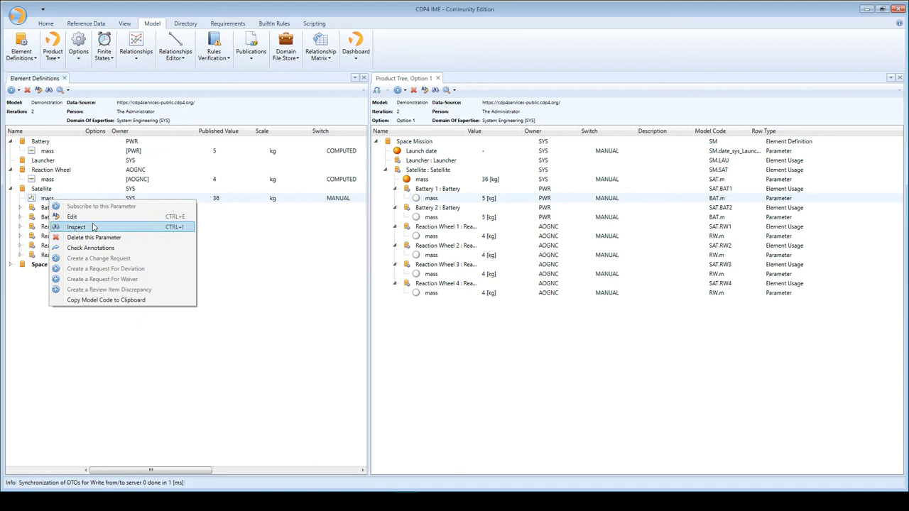
left_click(93, 227)
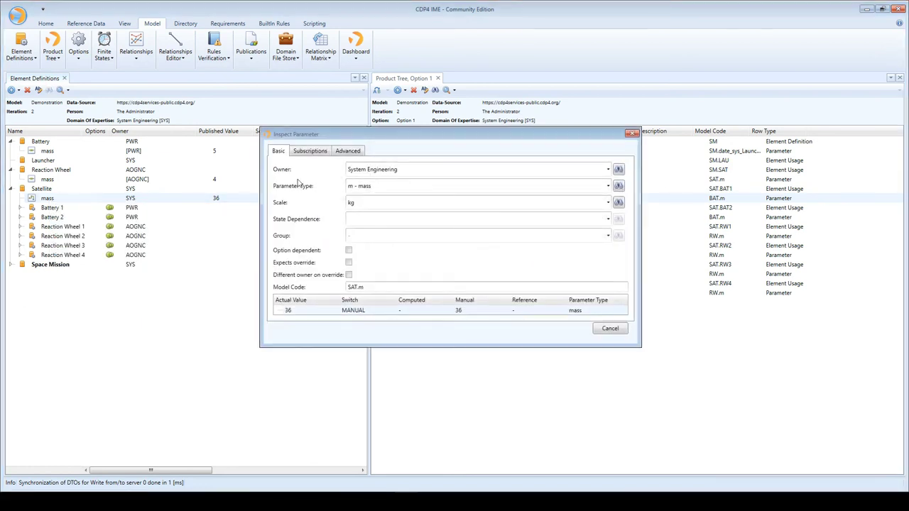
left_click(323, 158)
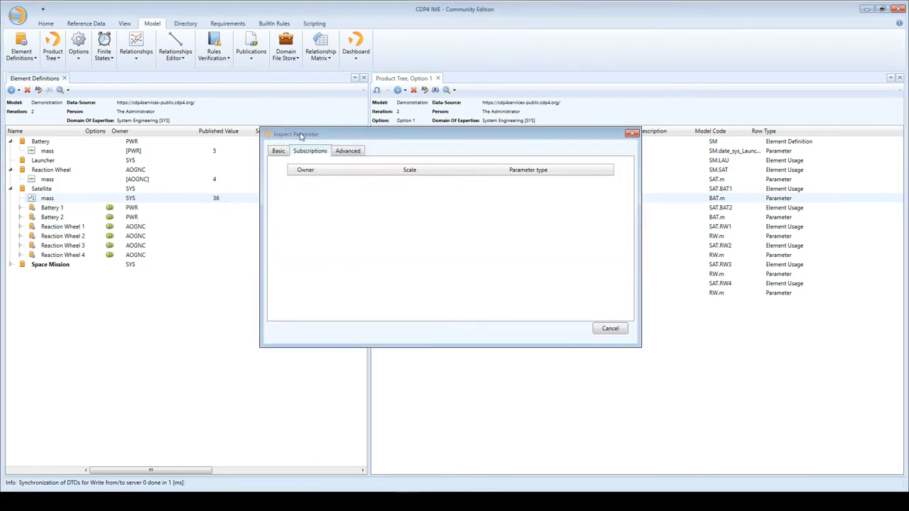
left_click_drag(313, 137, 309, 146)
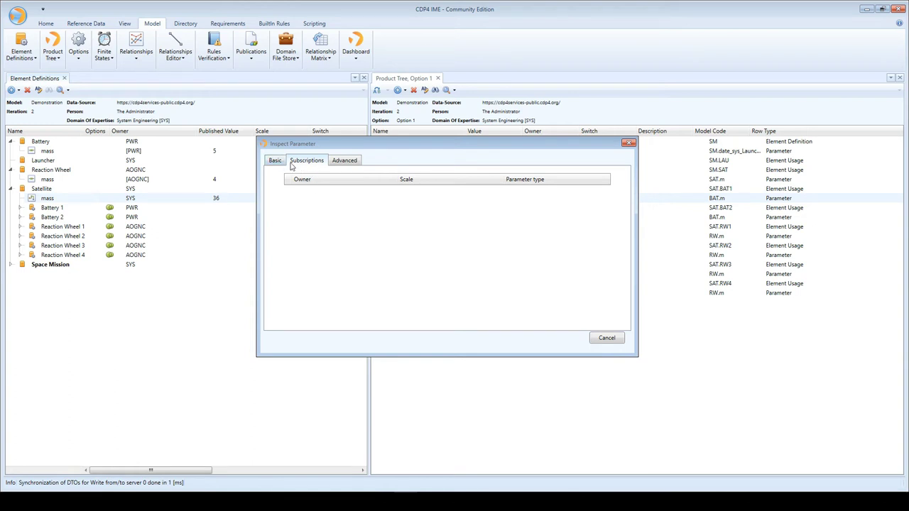
left_click(275, 161)
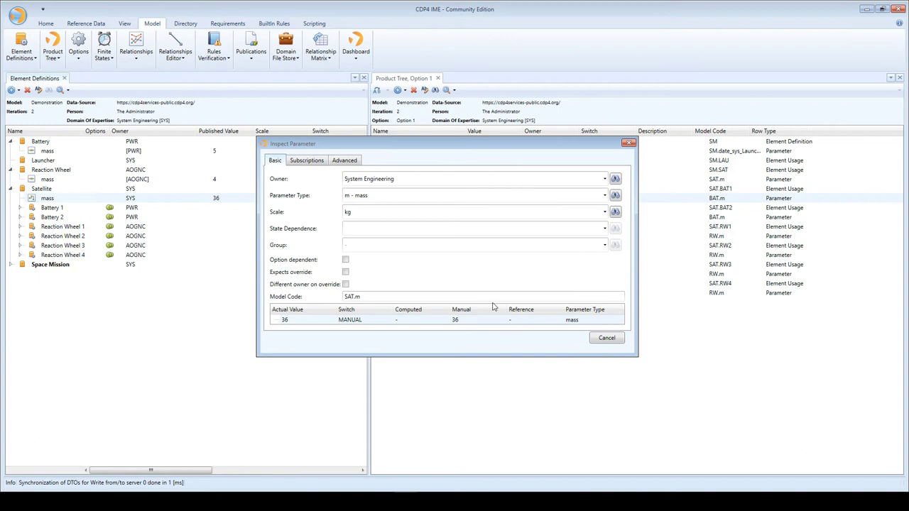
left_click(606, 338)
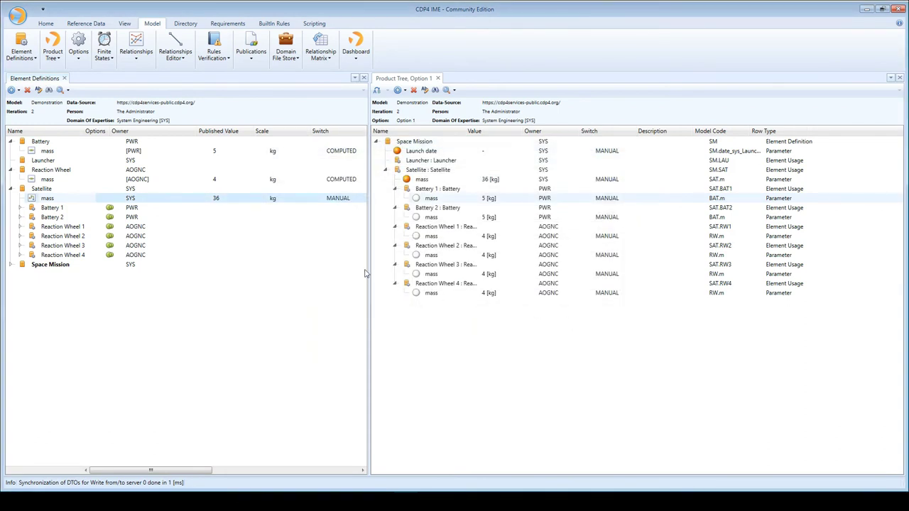
Expand the Space Mission element definition
mouse_move(171, 218)
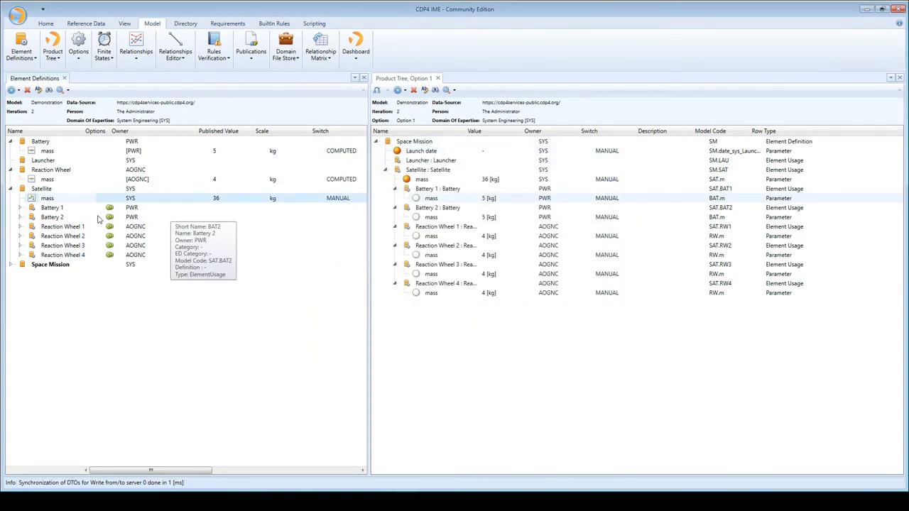
left_click(67, 152)
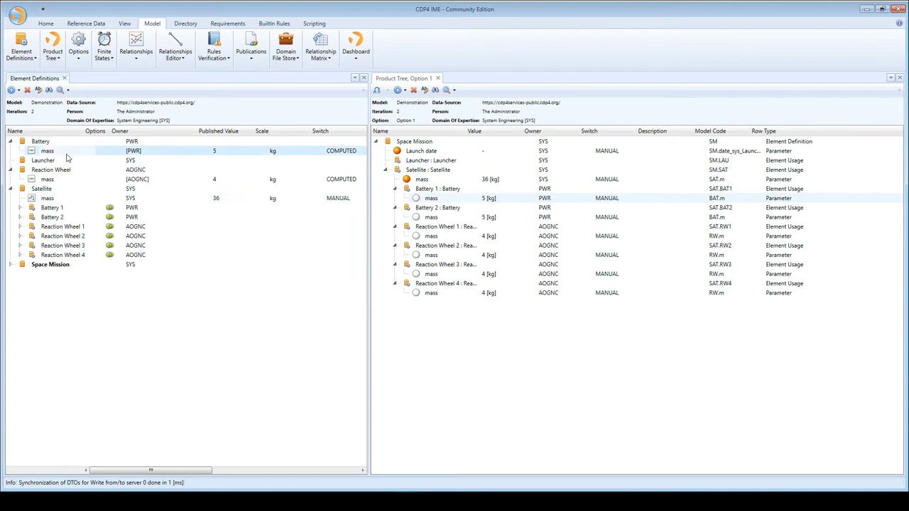
left_click(34, 267)
left_click(11, 266)
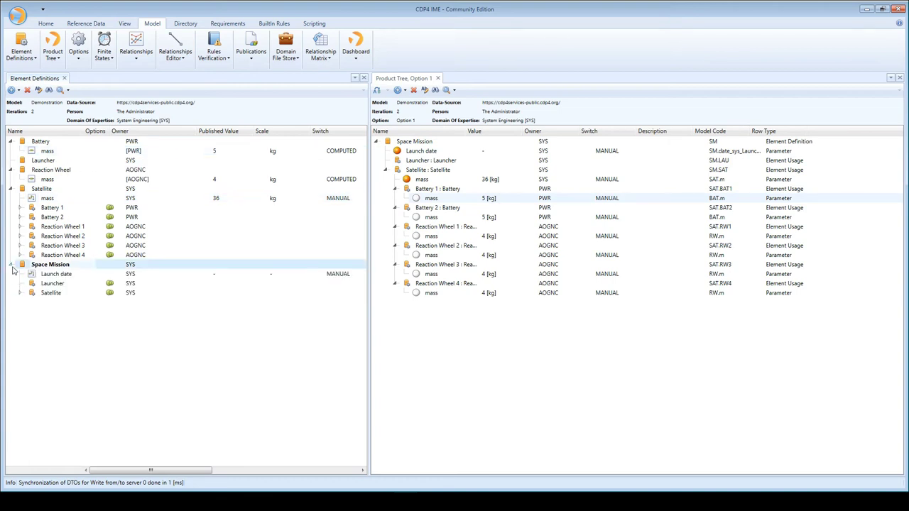
Widen the element definitions view and scroll to show the Computed, Manual and Model Code columns
mouse_move(404, 244)
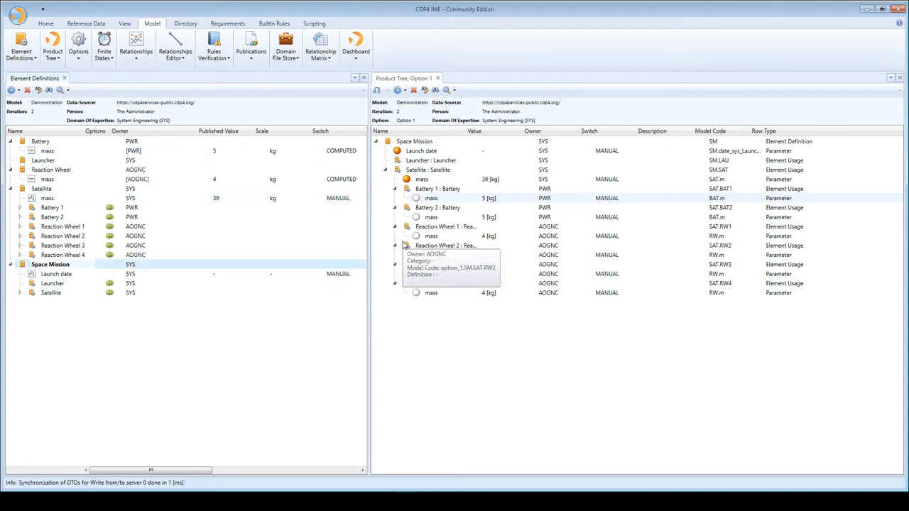
mouse_move(428, 201)
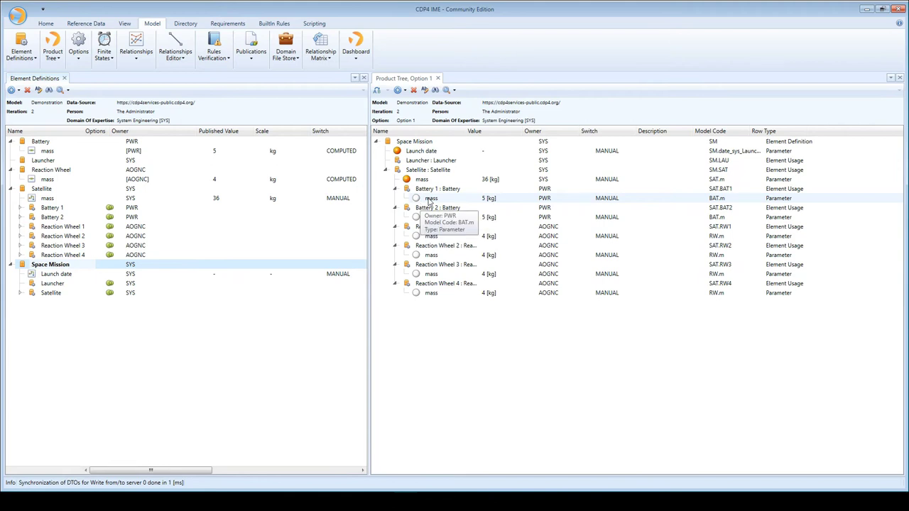
left_click_drag(368, 218, 495, 225)
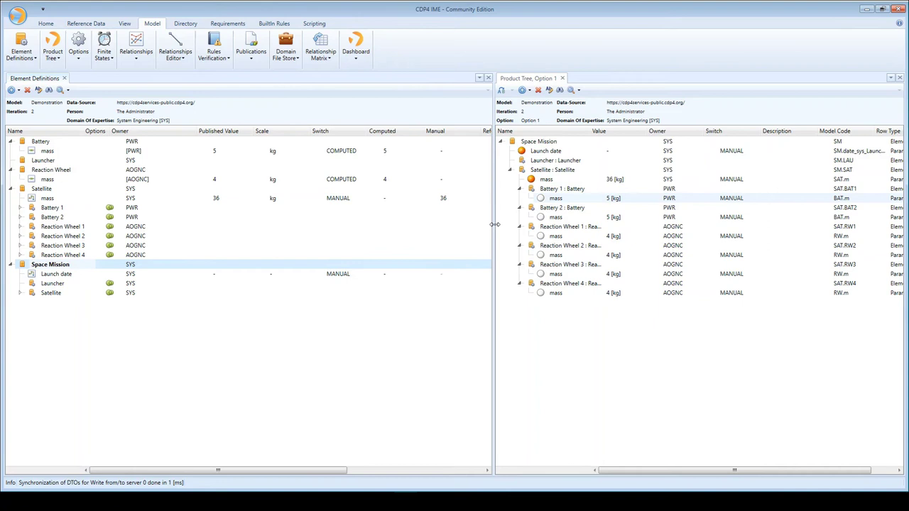
left_click(71, 151)
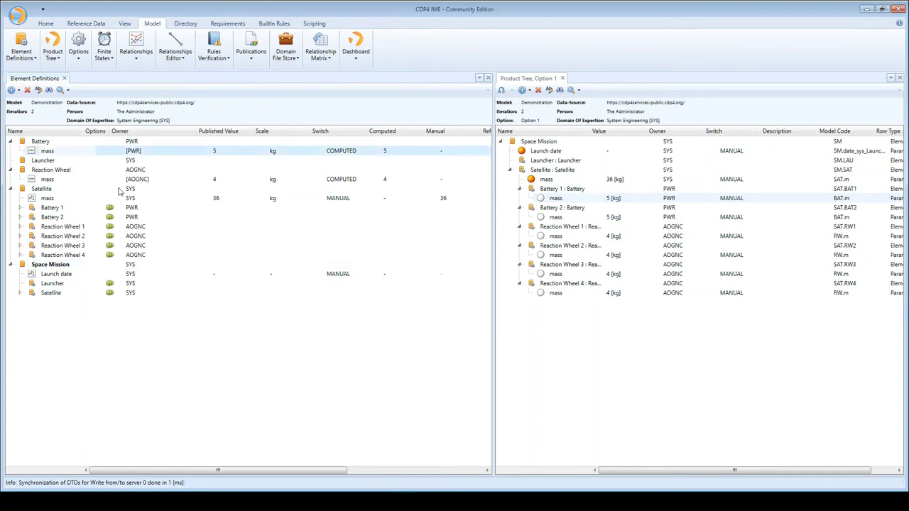
mouse_move(131, 197)
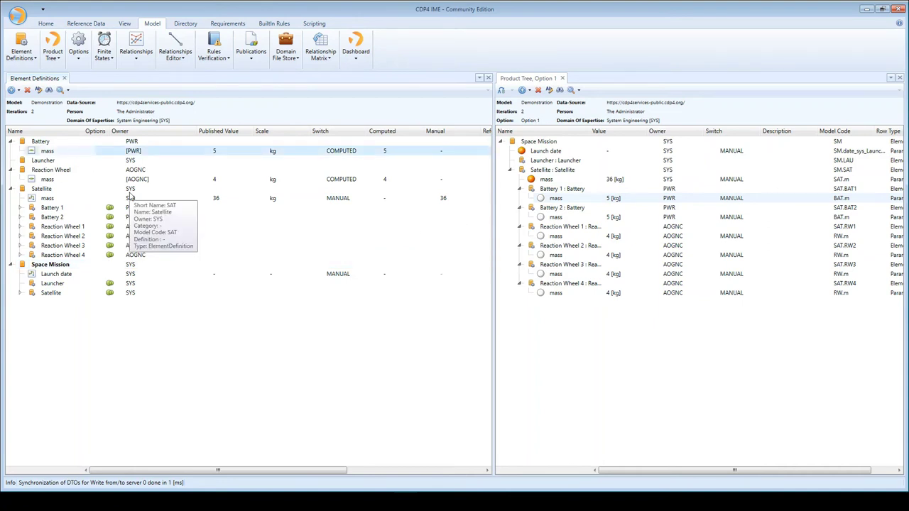
left_click(54, 200)
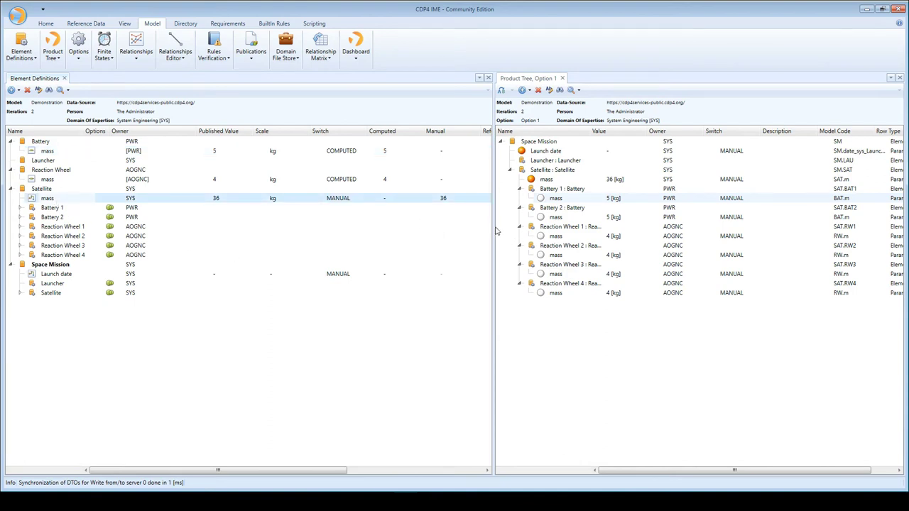
left_click_drag(494, 227, 559, 229)
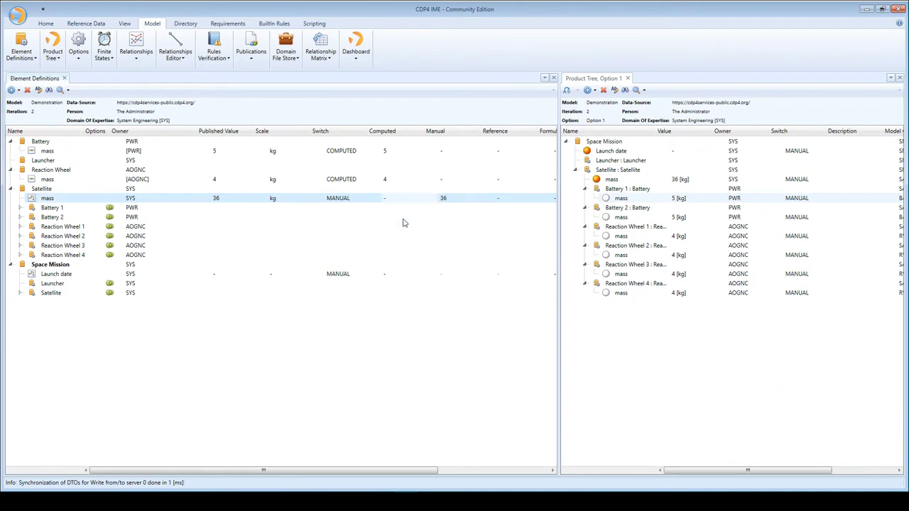
left_click_drag(411, 470, 349, 469)
Switch the Battery mass parameter to MANUAL so its value 6 overrides the computed 5
left_click(450, 153)
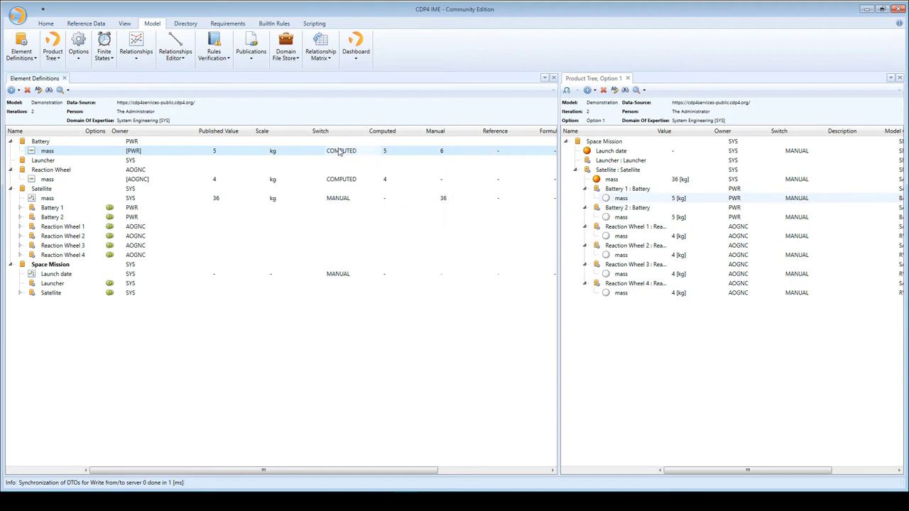
left_click(378, 150)
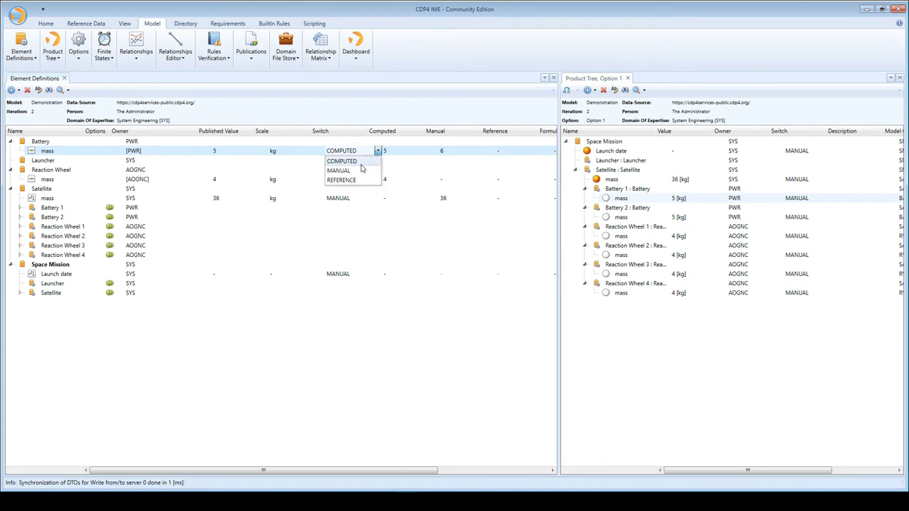
left_click(345, 170)
left_click(407, 189)
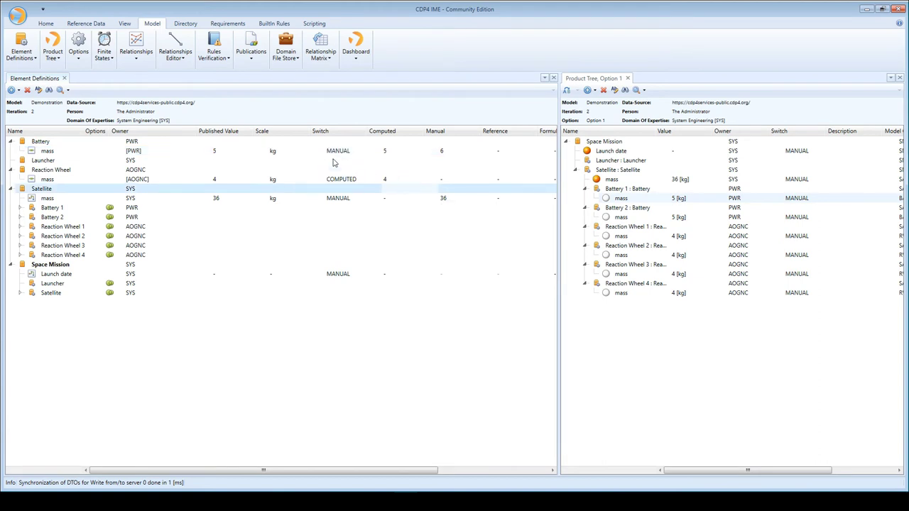
left_click(419, 152)
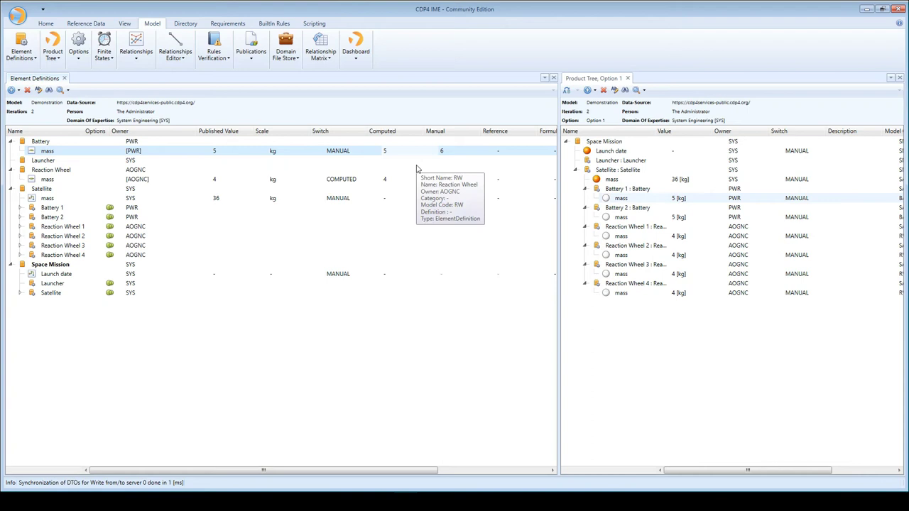
left_click(310, 170)
left_click(340, 151)
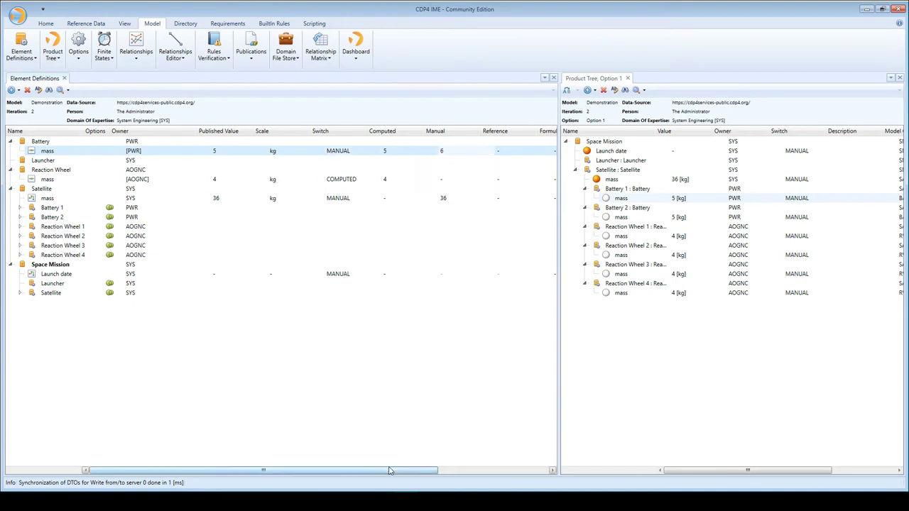
Check the Battery manual value of 6 and give the Product Tree room for Model Code and Row Type
left_click_drag(392, 469, 382, 329)
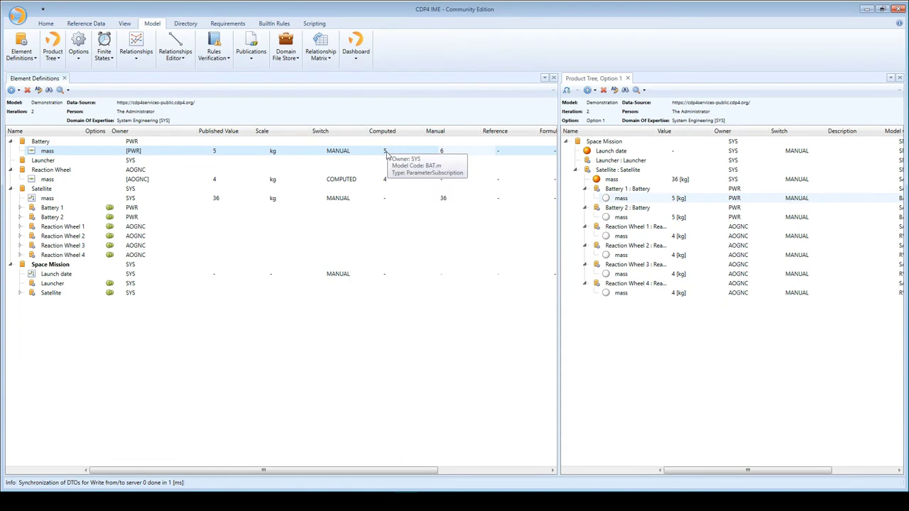
right_click(387, 154)
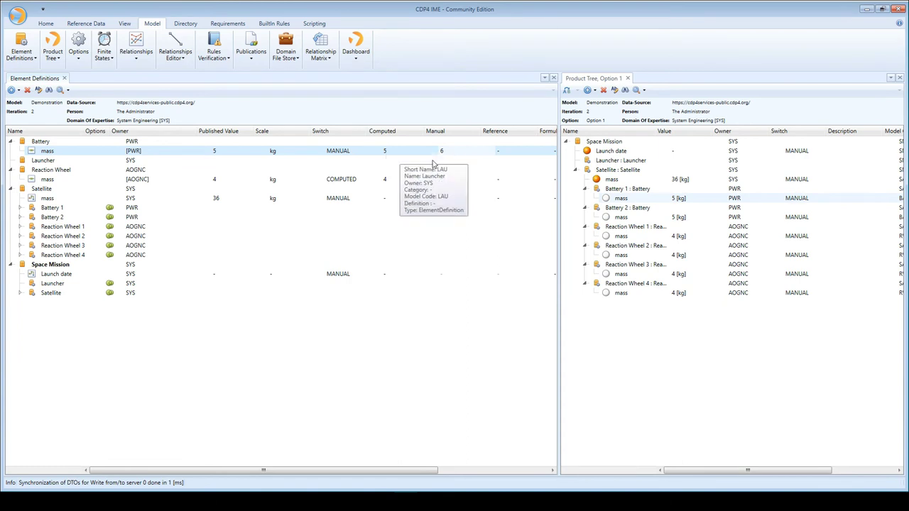
key("Escape")
left_click(459, 153)
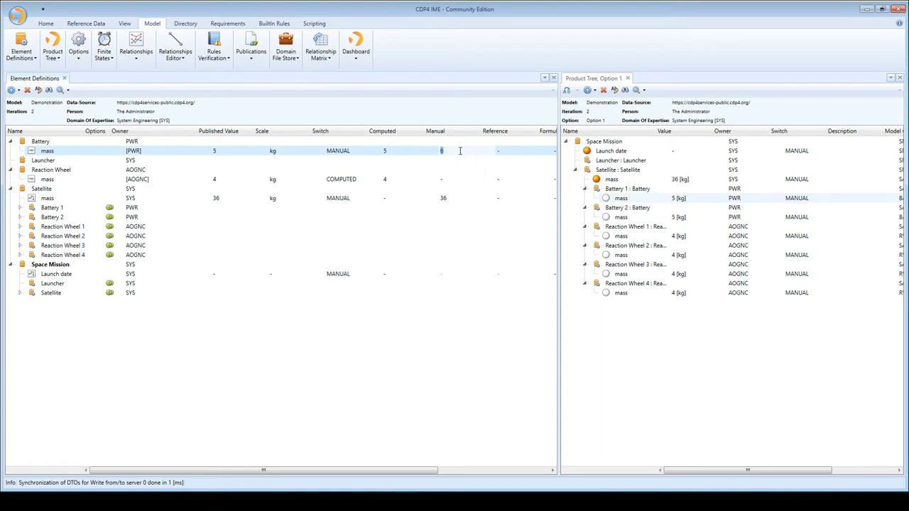
left_click_drag(560, 190, 442, 187)
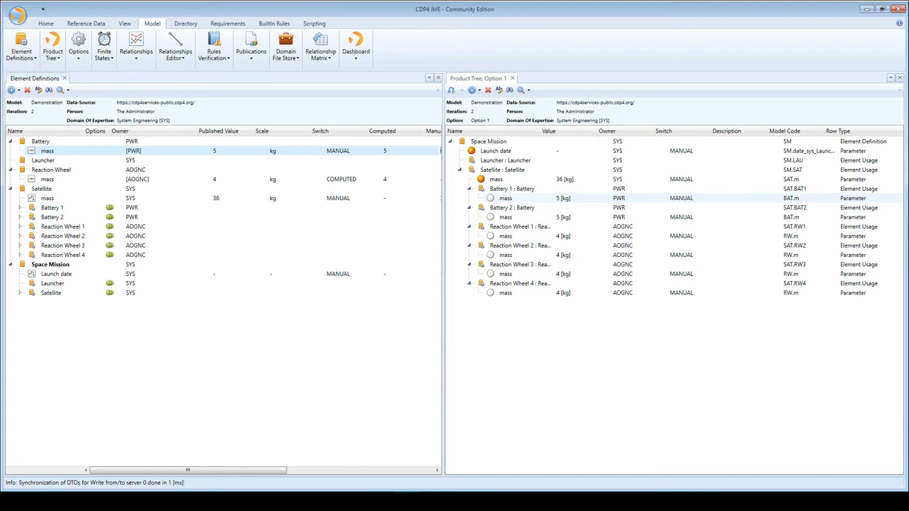
In the Excel workbook, connect the CDP4 add-in to the cdp4-public data source
left_click(474, 455)
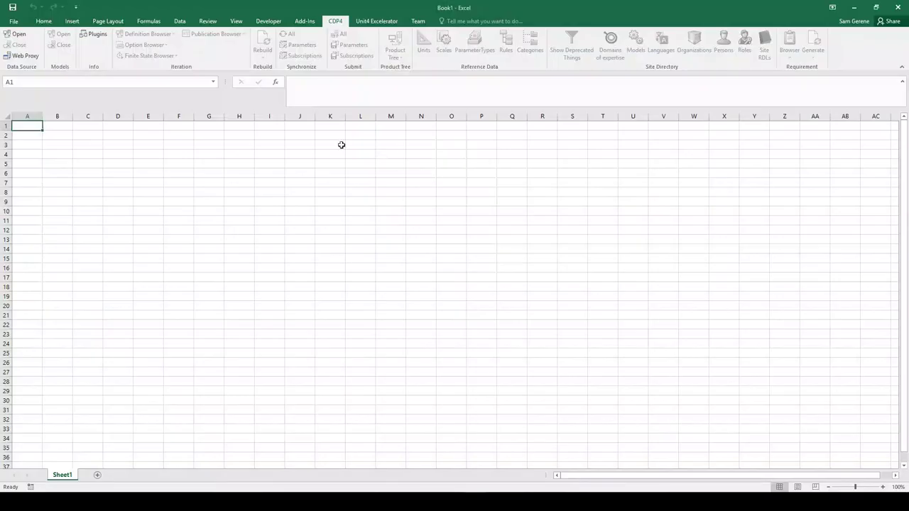
left_click(18, 37)
left_click(422, 252)
type("cdp4-public")
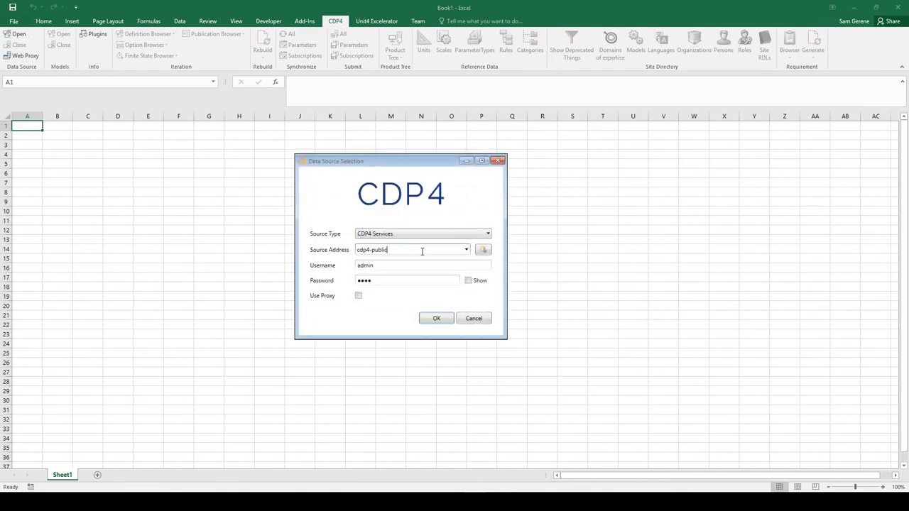
left_click(434, 319)
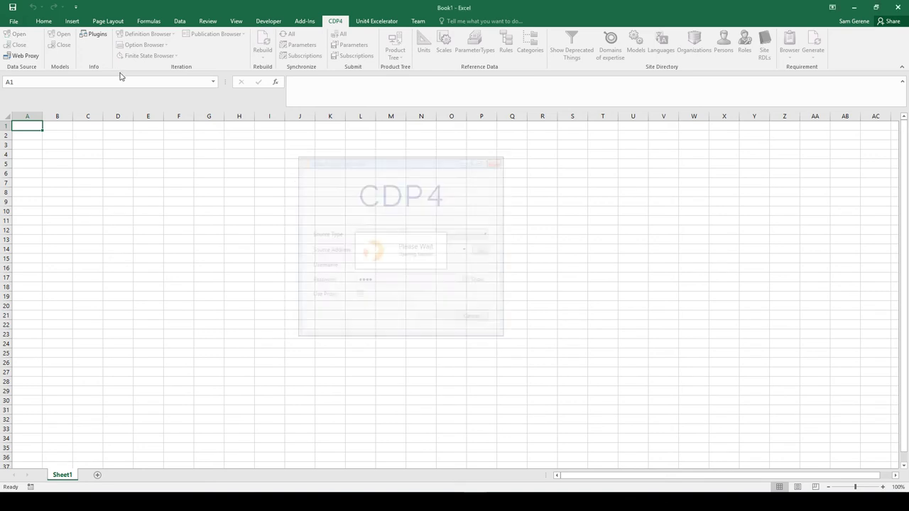
Open the Demonstration model's iteration_2 with System Engineering as the domain
left_click(62, 34)
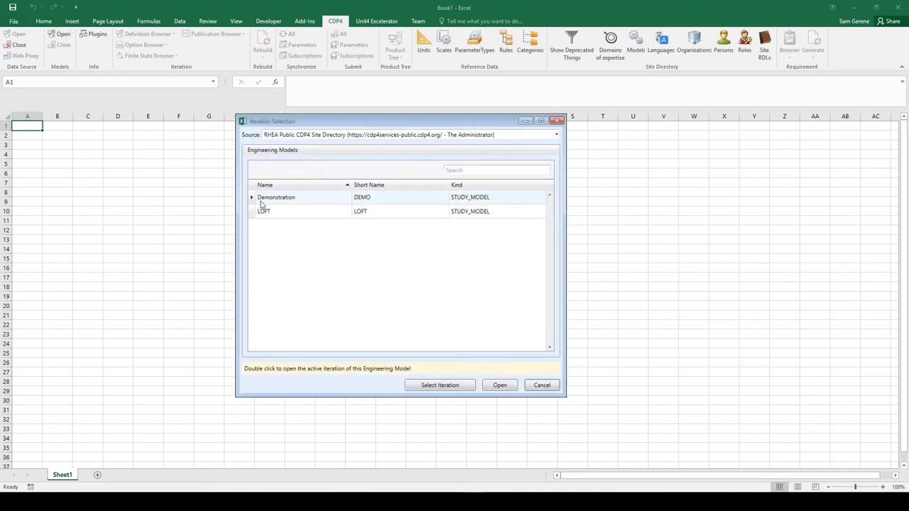
left_click(453, 384)
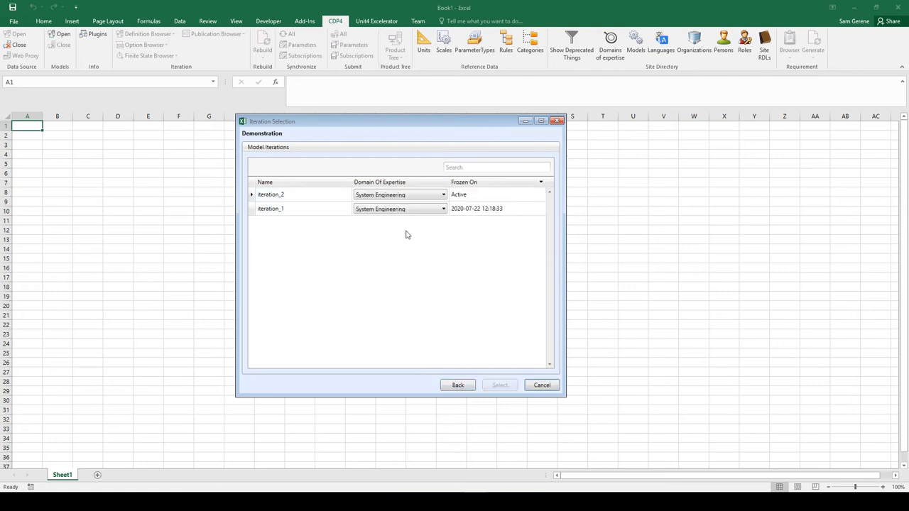
left_click(400, 198)
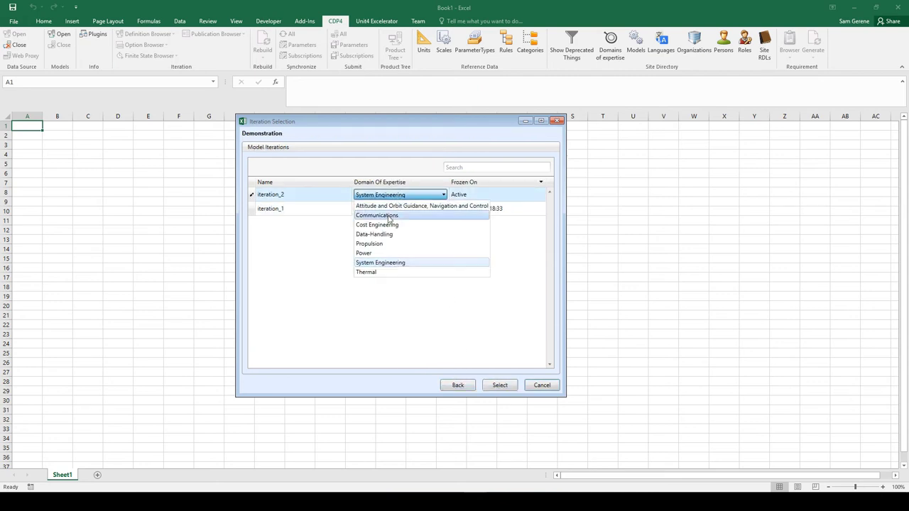
left_click(382, 265)
left_click(459, 385)
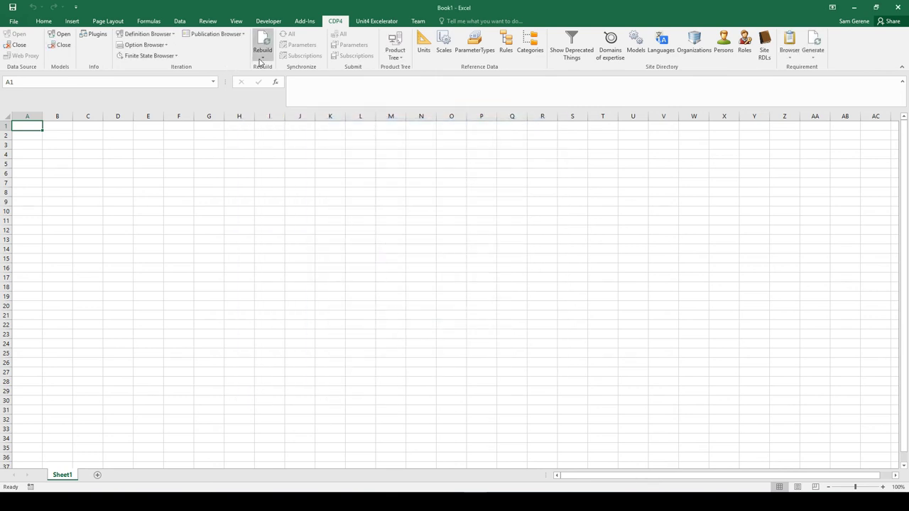
Rebuild Book1 from the CDP4 model, adding the Parameters and option_1 sheets
left_click(261, 60)
left_click(265, 74)
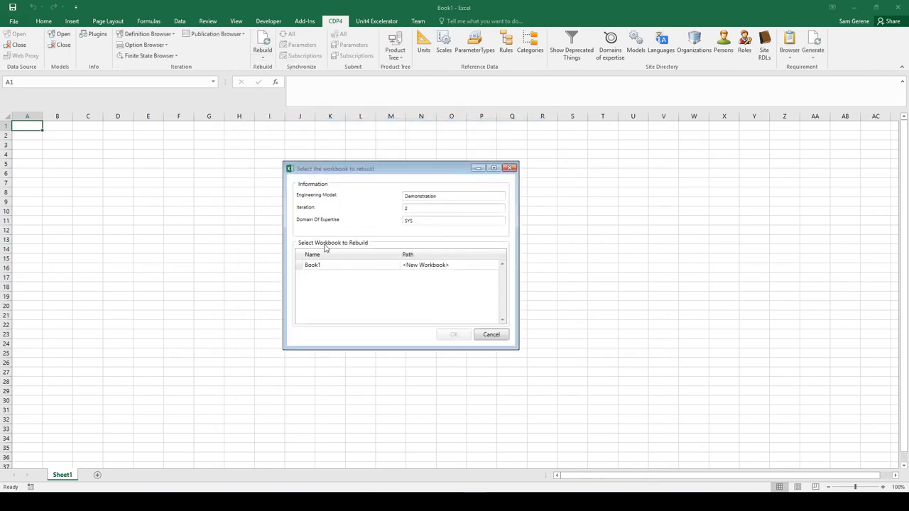
left_click(333, 270)
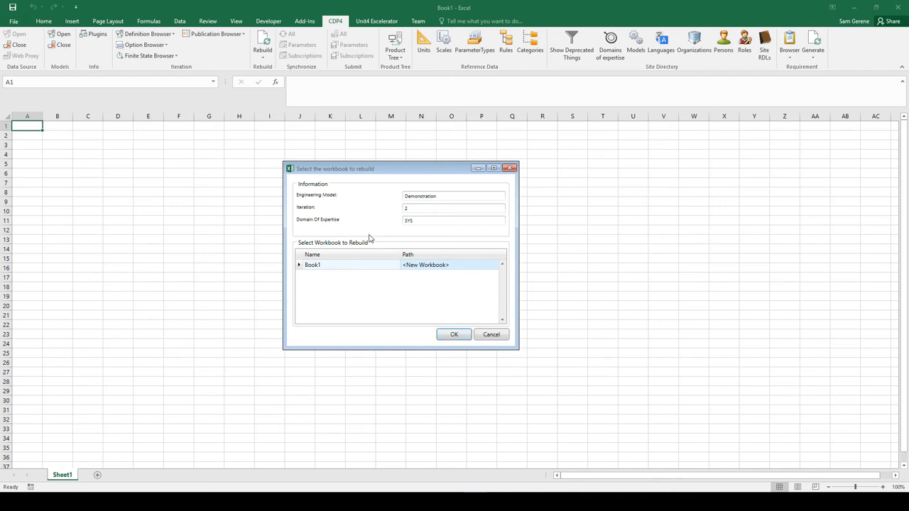
left_click_drag(366, 168, 370, 157)
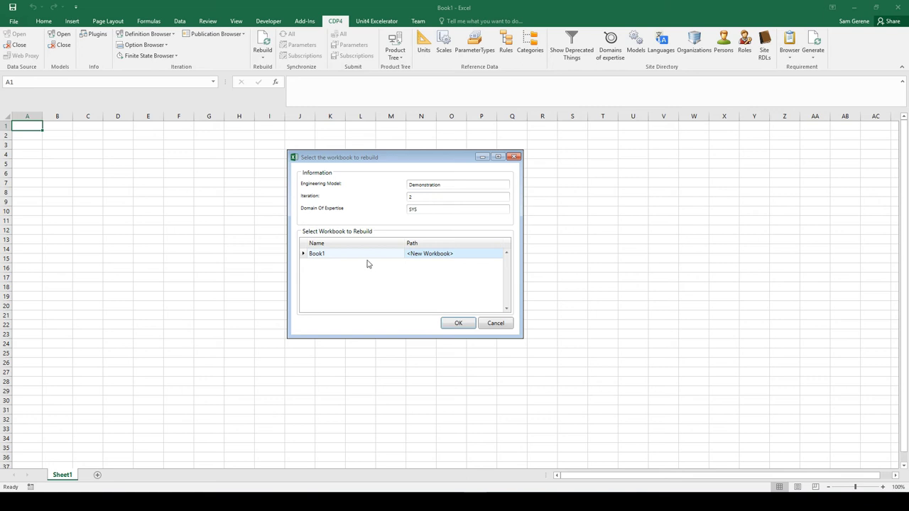
left_click(454, 324)
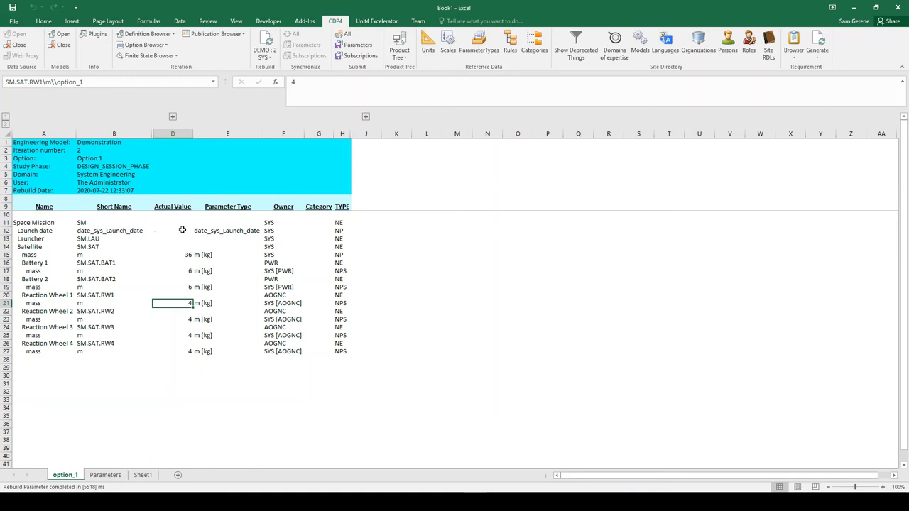
Inspect the battery and reaction wheel mass values on the Parameters sheet, then go to Sheet1
left_click(106, 475)
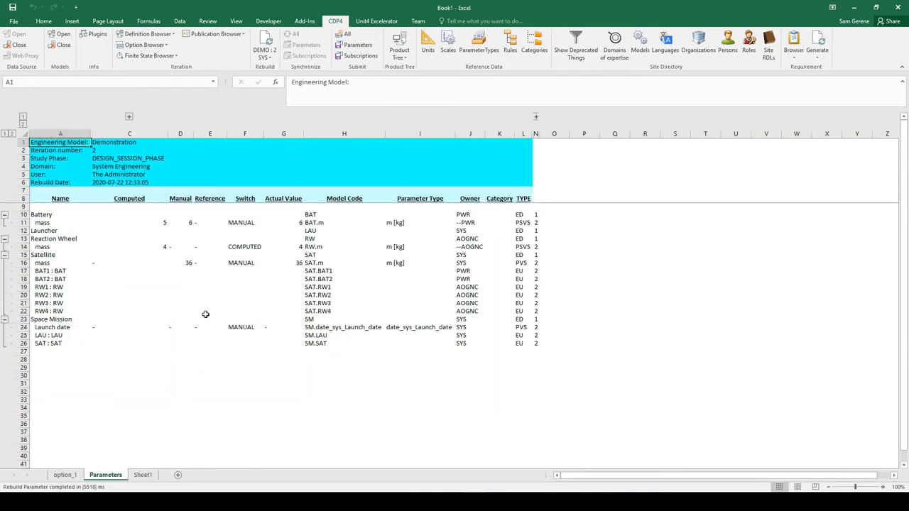
left_click(121, 246)
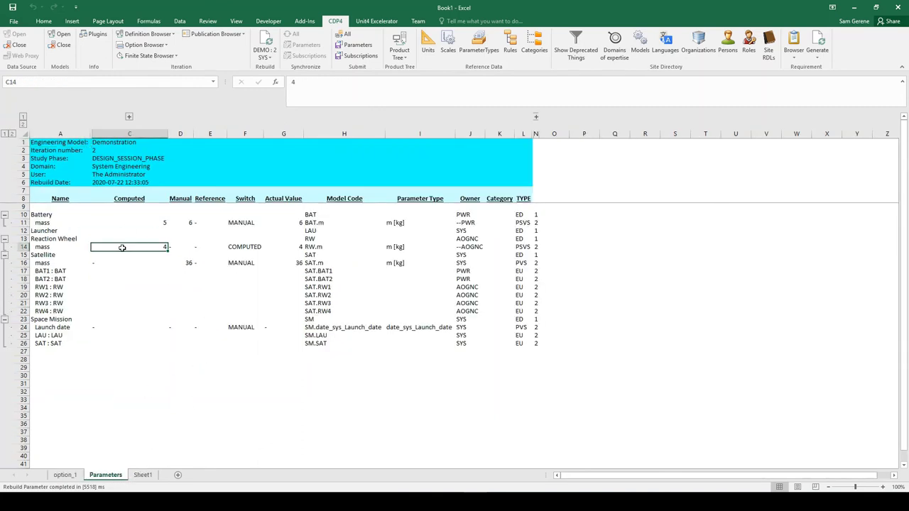
left_click(179, 217)
left_click(272, 224)
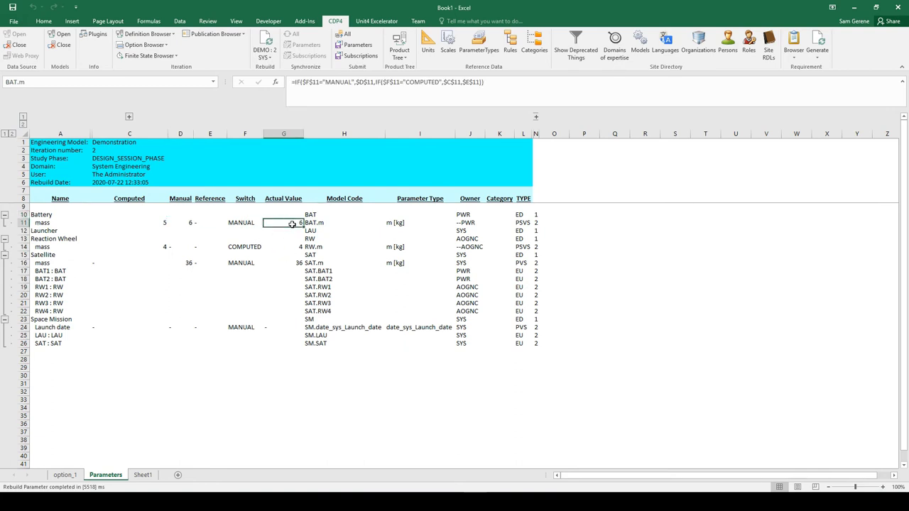
left_click(245, 223)
left_click(284, 223)
left_click(146, 474)
Enter 'Total mass' in C5 with labels bat 1, bat 2 and RW 1–RW 4 filled below
left_click(91, 162)
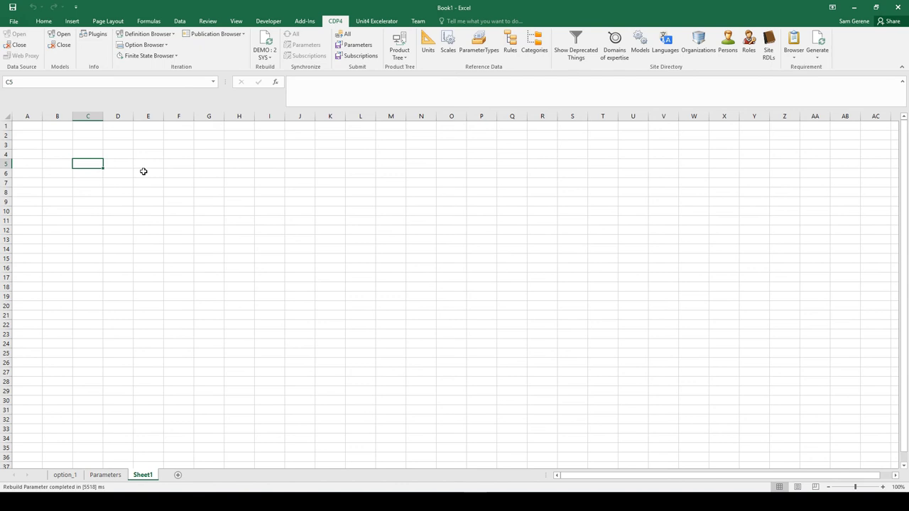
type("Total mass")
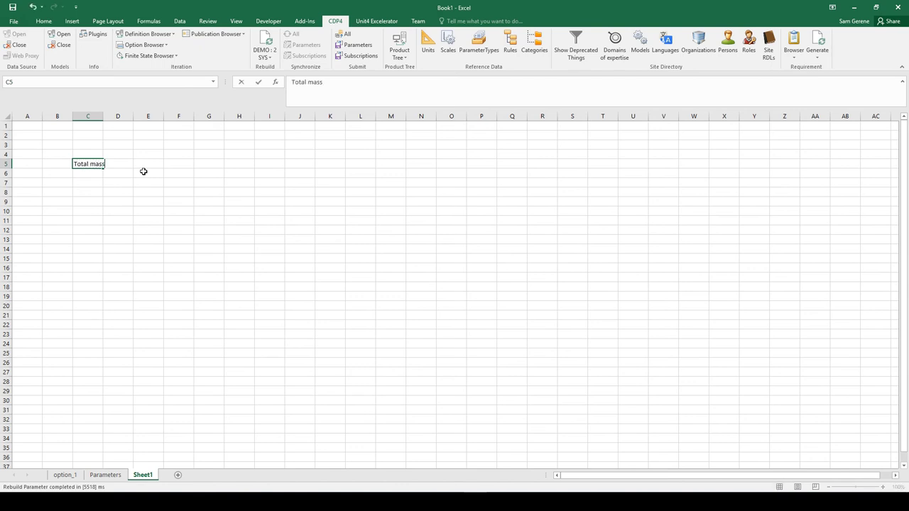
key("Return")
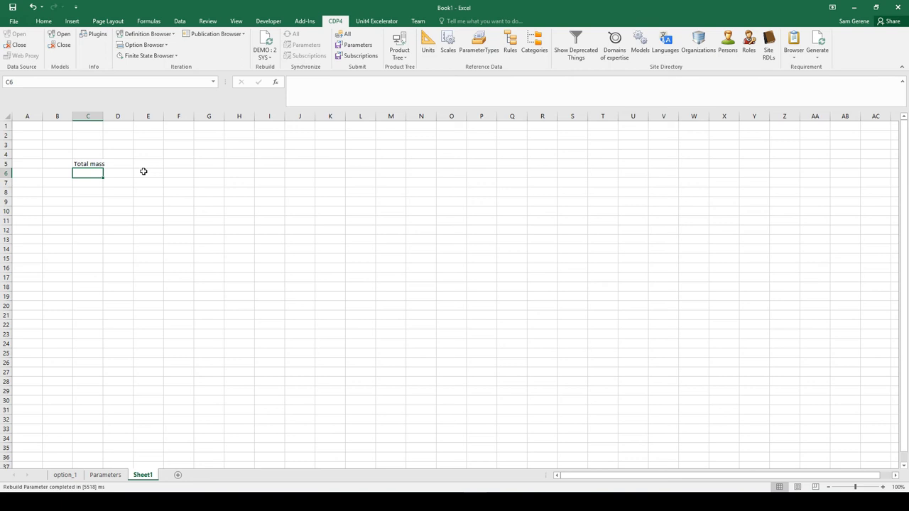
type("bat 1")
key("Return")
type("b")
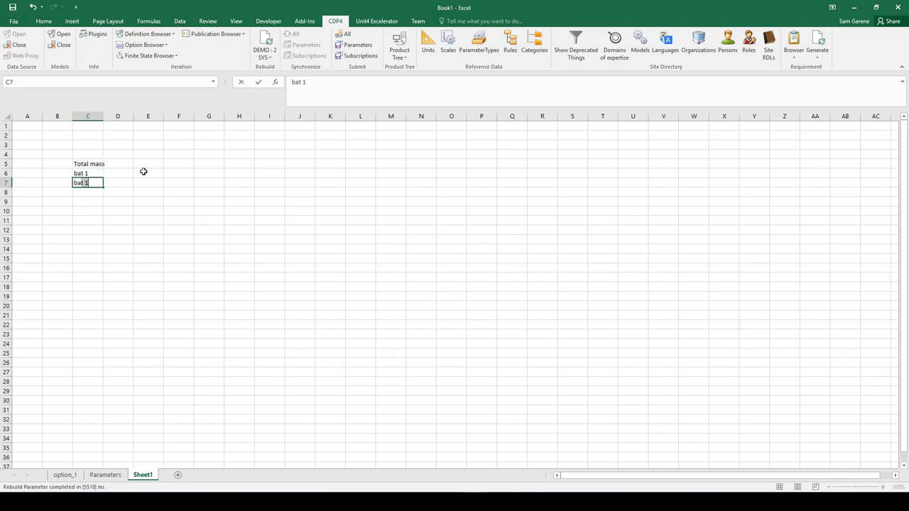
type("at 2")
key("Return")
type("RW")
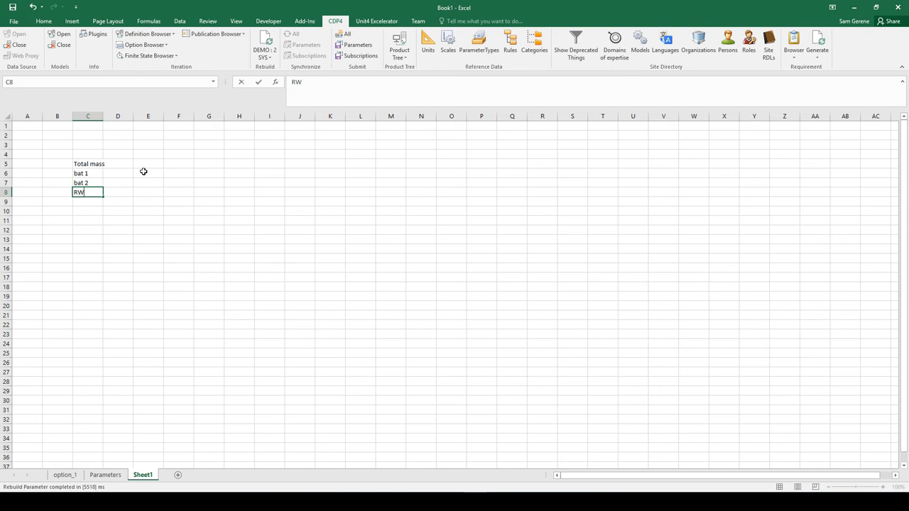
type(" 1")
key("Return")
key("Up")
left_click_drag(102, 196, 105, 226)
left_click(126, 219)
Link bat 1's mass to the Parameters battery actual value 6 and bat 2 to =bat_2
left_click(126, 175)
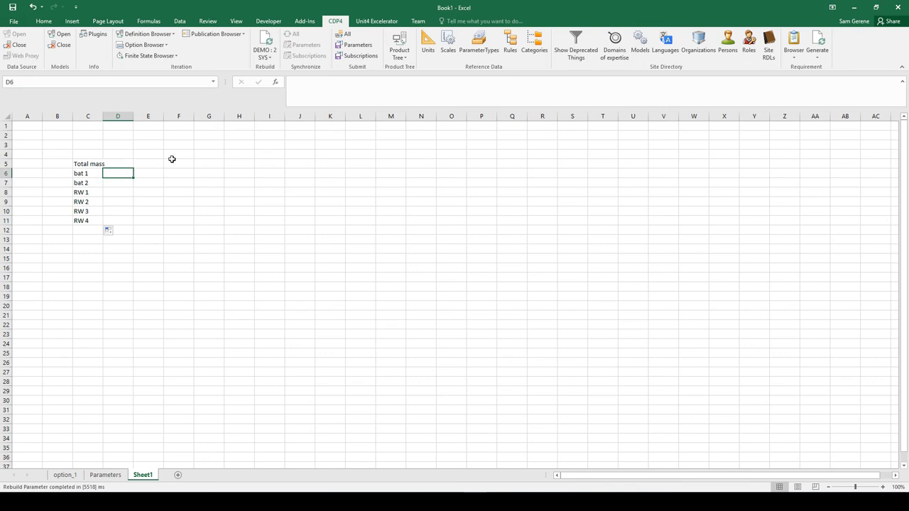
type("=")
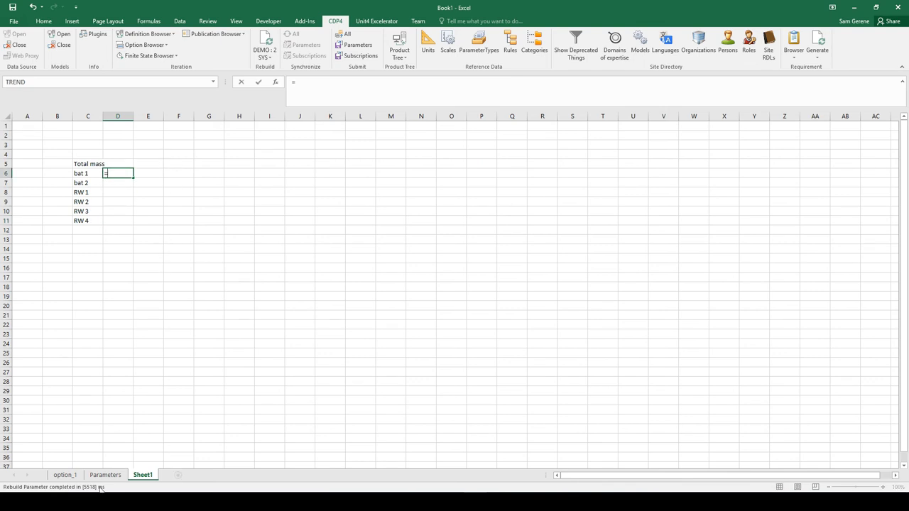
left_click(113, 476)
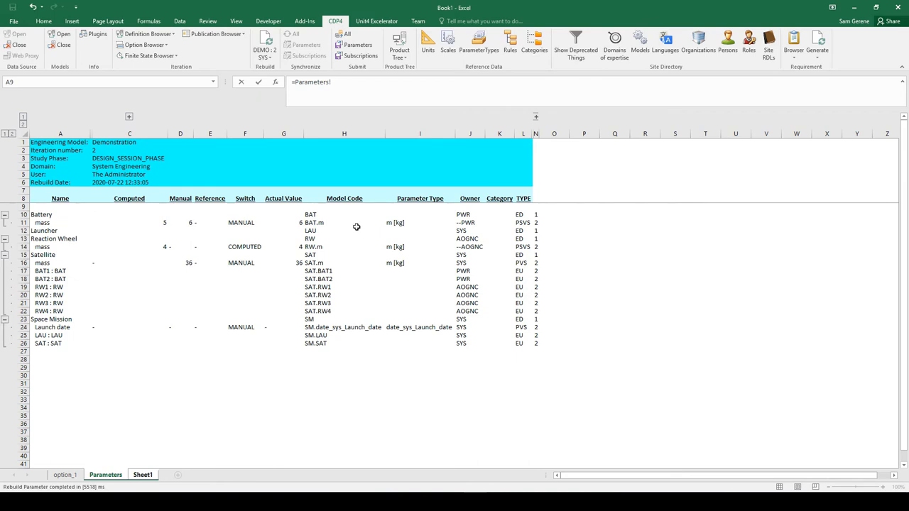
left_click(284, 223)
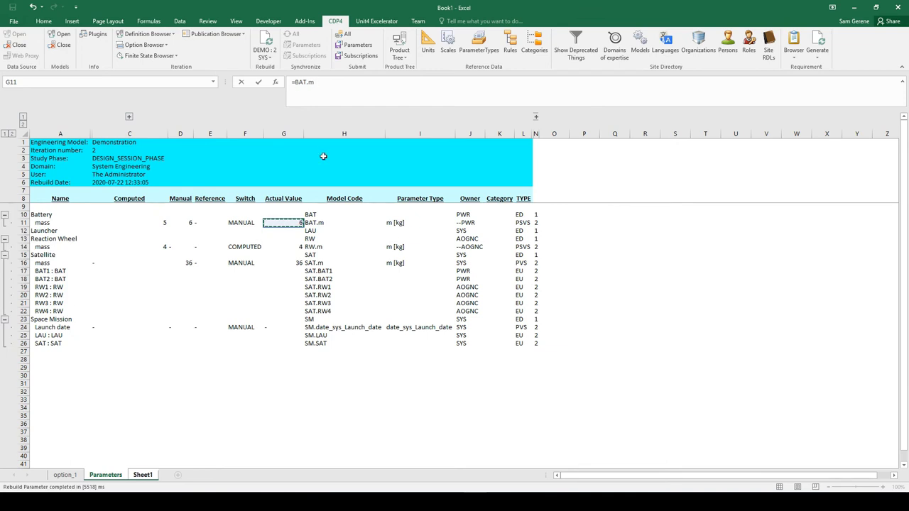
key("Return")
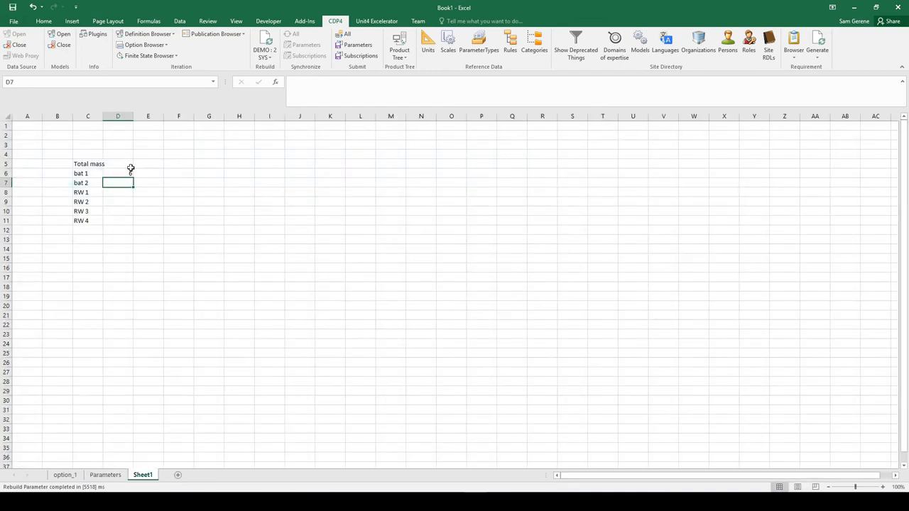
left_click(122, 174)
left_click(125, 182)
left_click(132, 175)
key("Down")
type("=nat")
key("BackSpace")
key("BackSpace")
key("BackSpace")
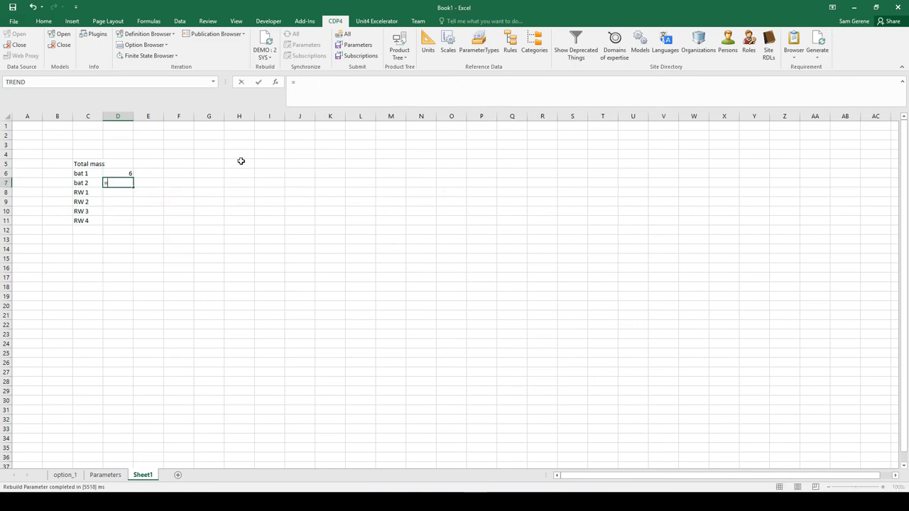
type("bat_2")
key("Return")
Enter =RW for RW 1, copy it into RW 2–RW 4, and save the workbook
type("=RW")
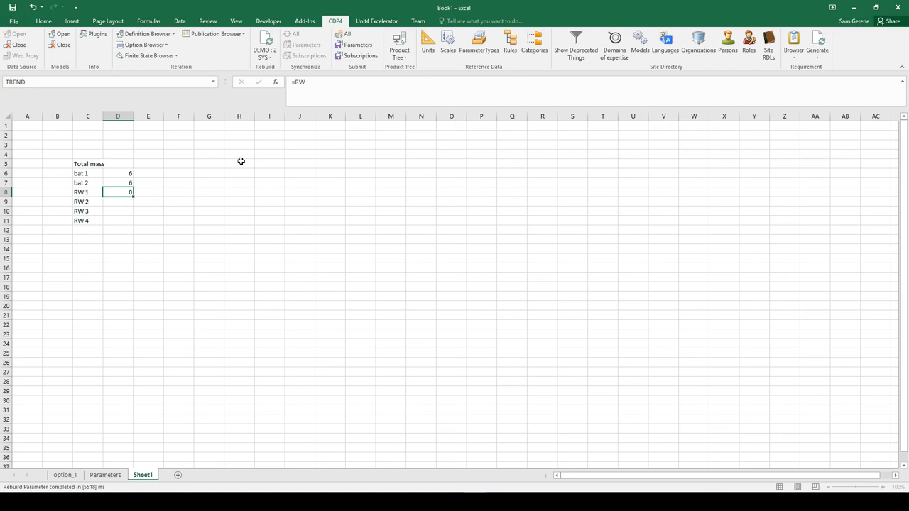
key("Return")
key("Up")
key("ctrl+c")
key("Down")
key("shift+Down")
key("shift+Down")
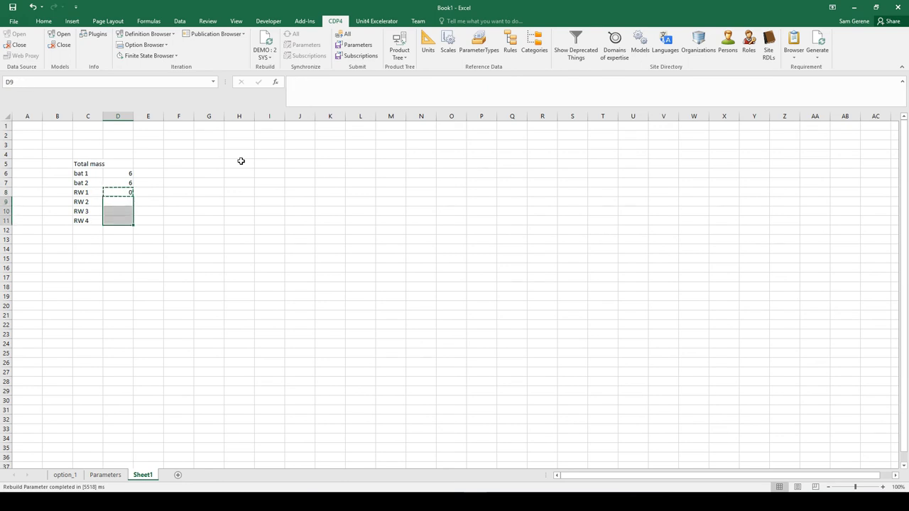
key("ctrl+v")
key("ctrl+s")
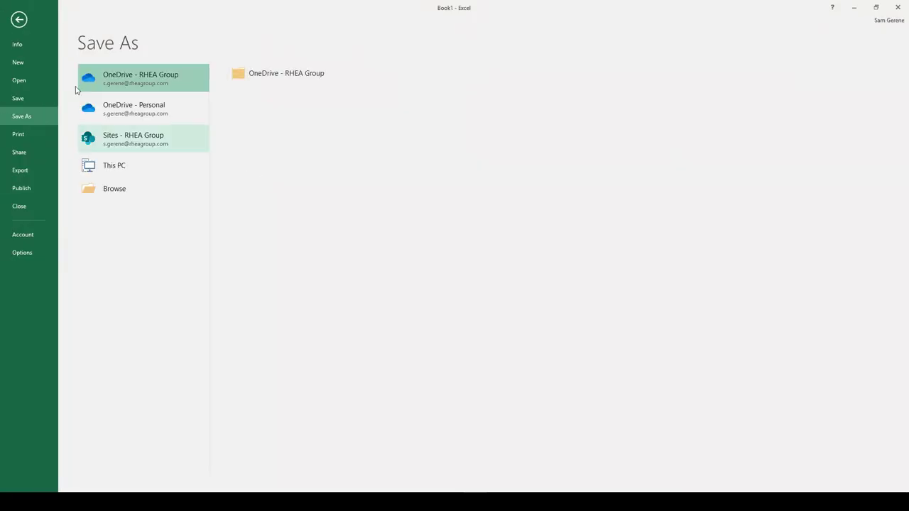
Leave Save As and check the reaction wheel actual mass formula on the Parameters sheet
left_click(22, 22)
left_click(95, 476)
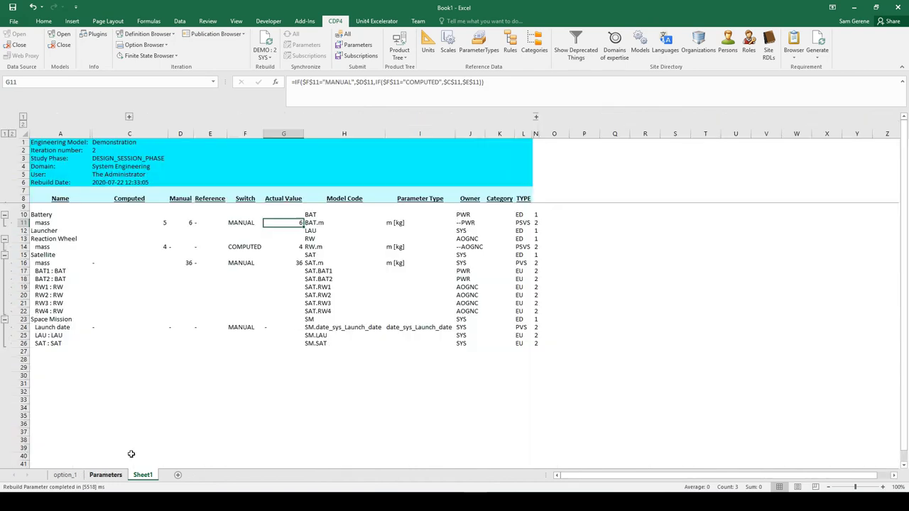
left_click(195, 247)
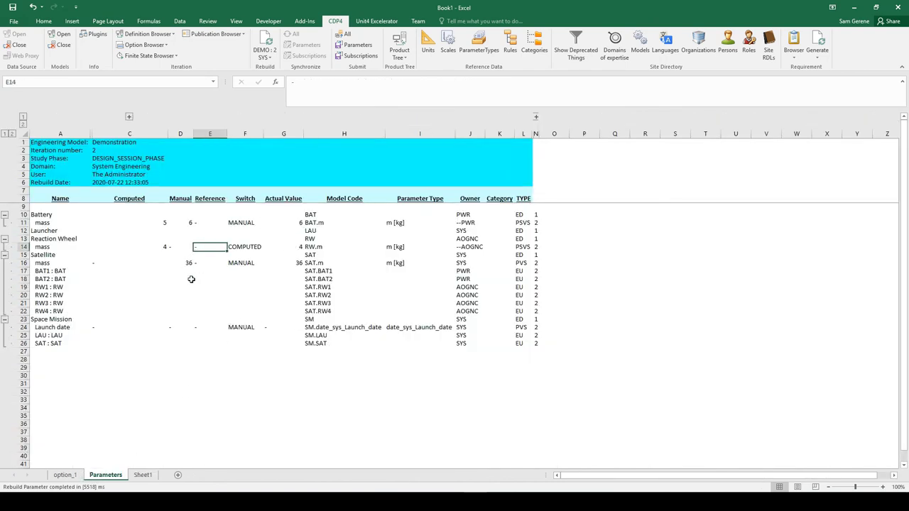
left_click(278, 248)
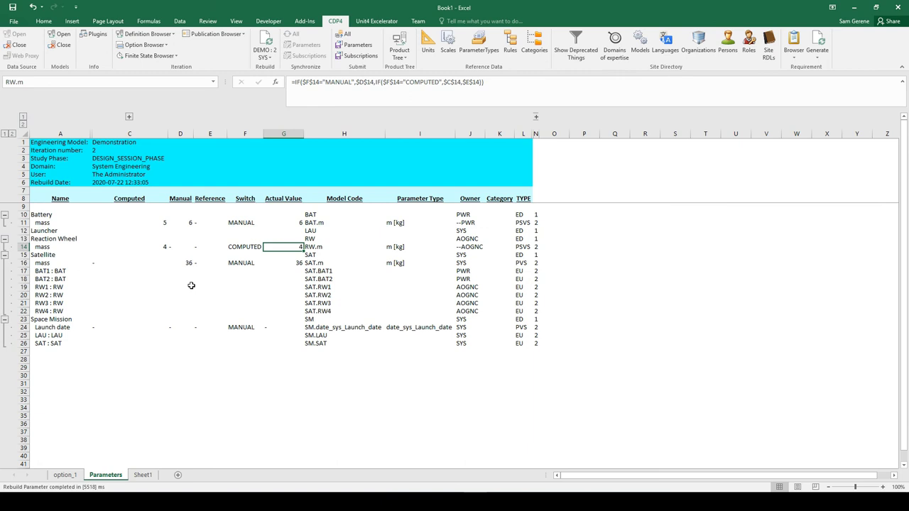
left_click(142, 476)
Change the RW formula to =RW.m so RW 1 through RW 4 each show 4
left_click(180, 221)
left_click(121, 192)
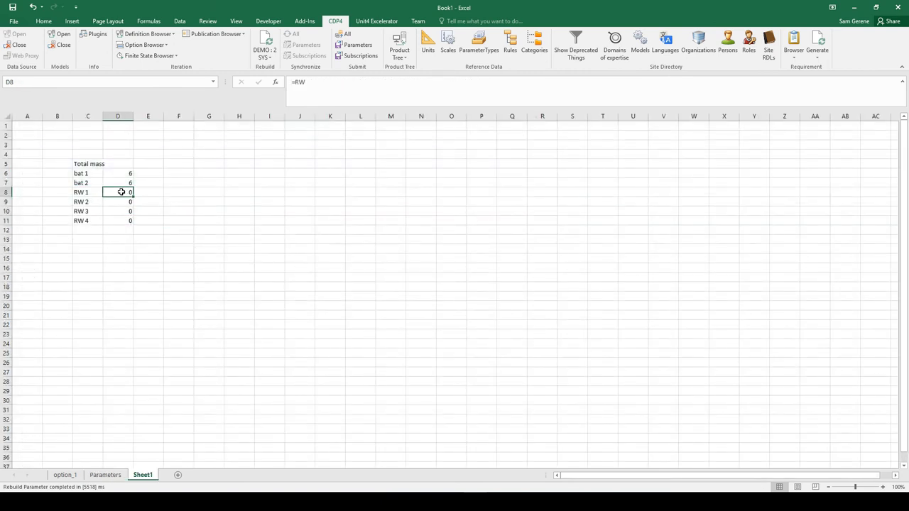
left_click(376, 82)
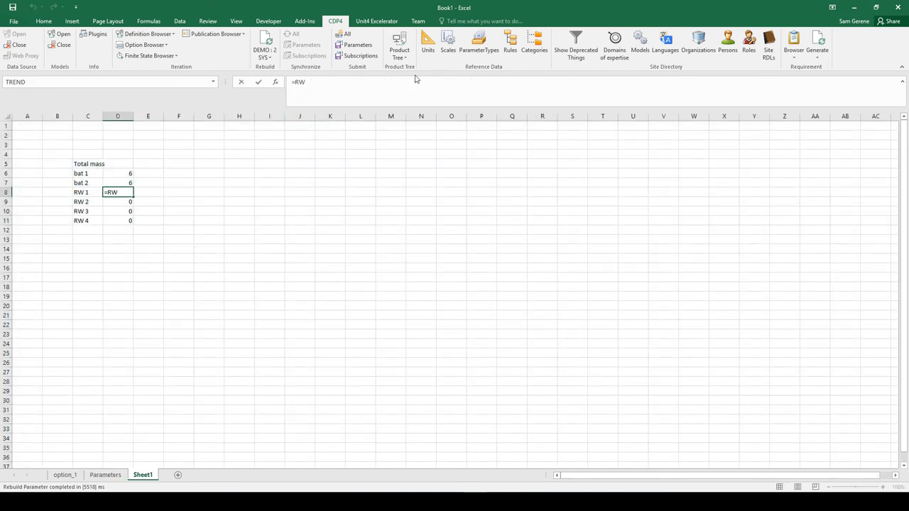
type(".m")
left_click_drag(317, 124, 133, 225)
left_click(128, 193)
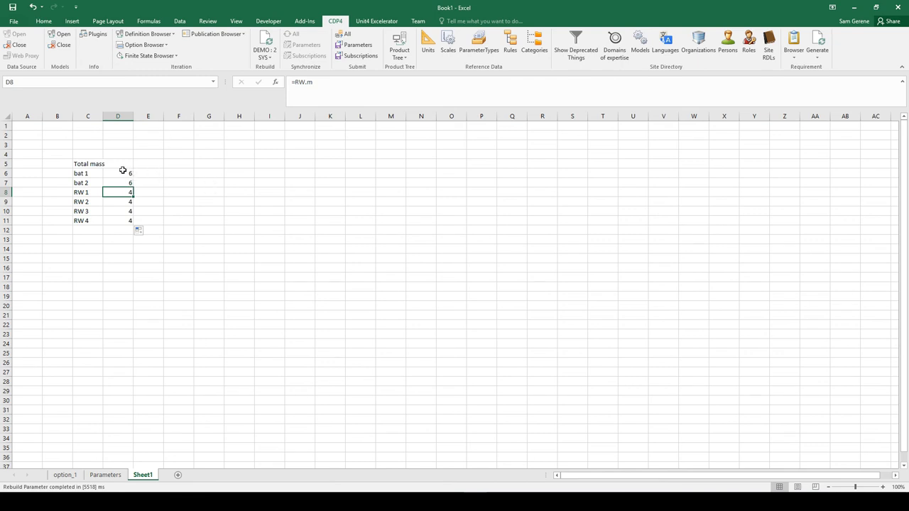
left_click_drag(124, 174, 125, 225)
left_click(175, 220)
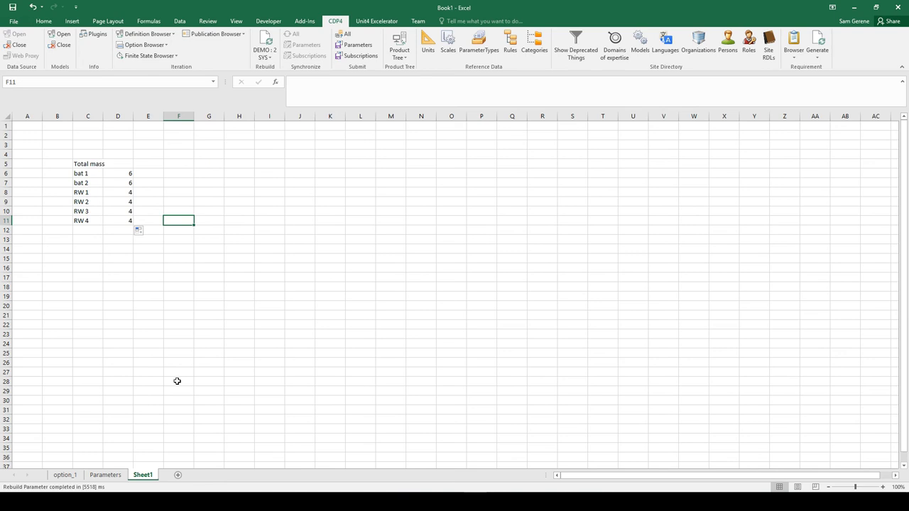
left_click(98, 474)
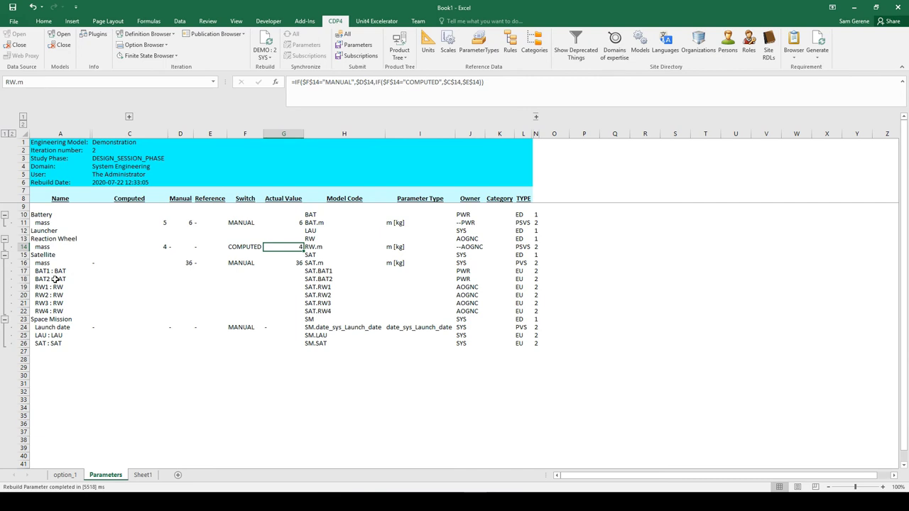
left_click(142, 476)
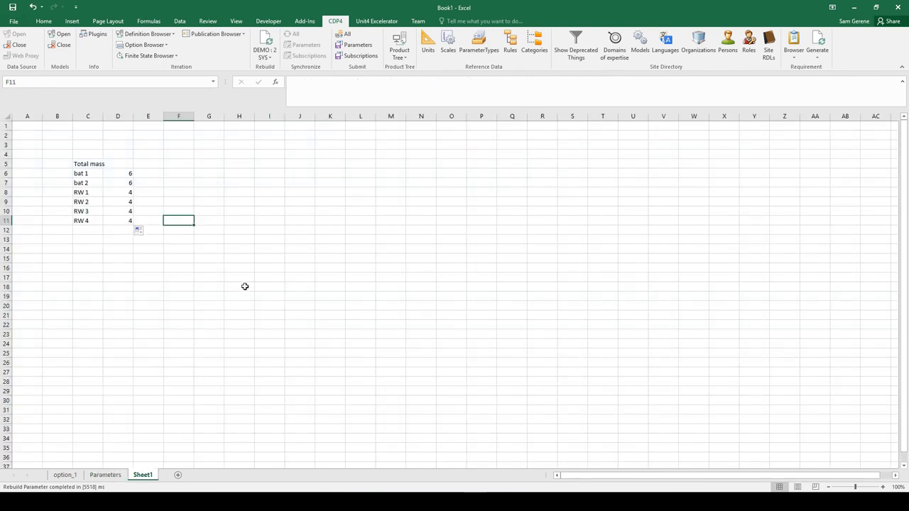
left_click(118, 232)
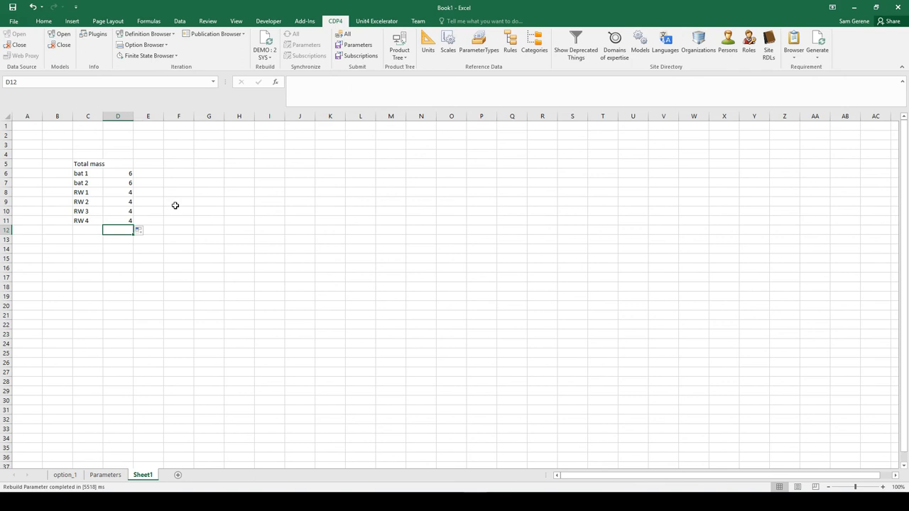
left_click(105, 164)
left_click_drag(102, 161, 97, 234)
double_click(103, 115)
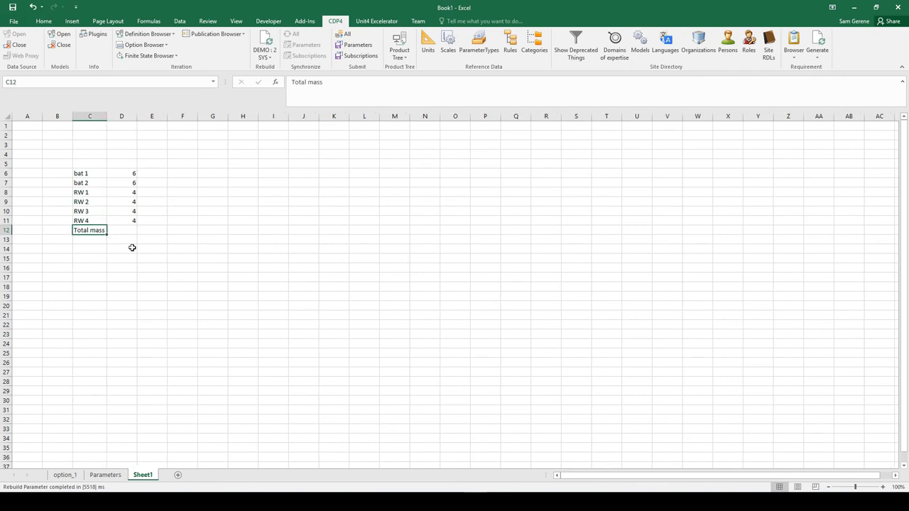
left_click(127, 232)
type("=sum(")
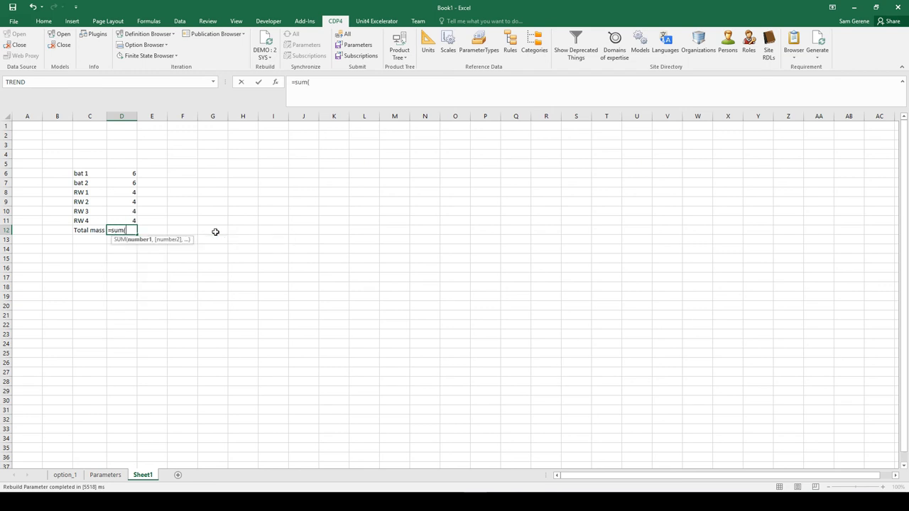
left_click_drag(135, 176, 125, 219)
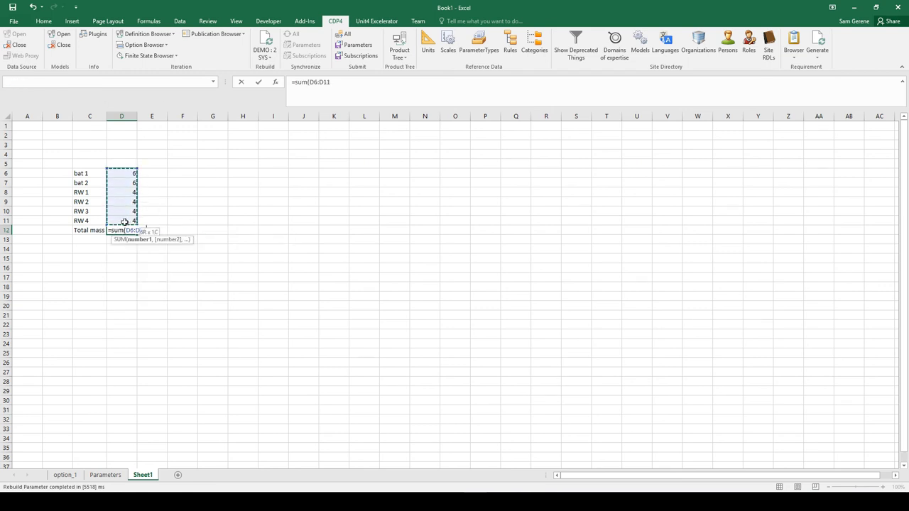
key("Return")
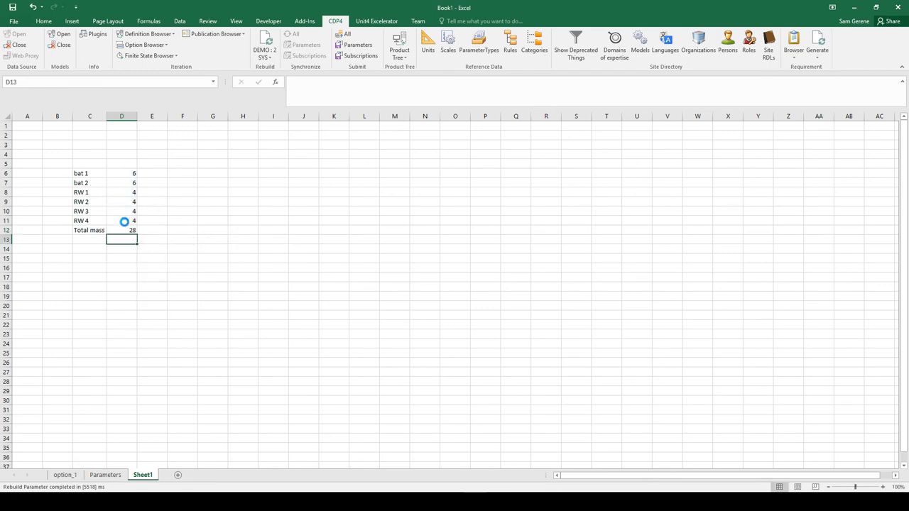
key("ctrl+s")
left_click(19, 19)
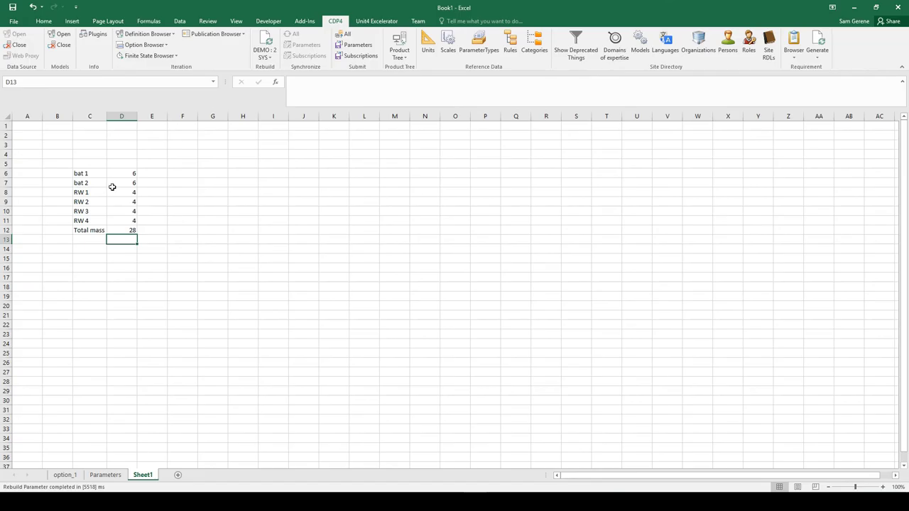
left_click(130, 230)
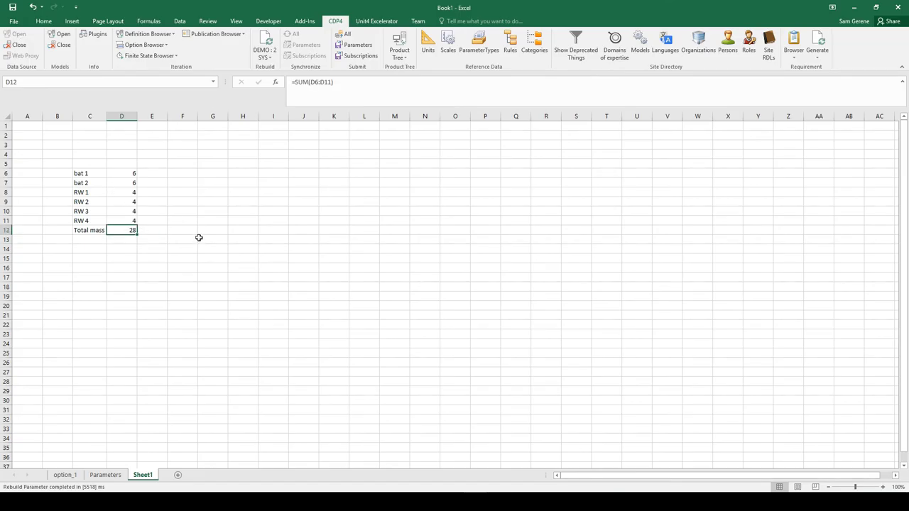
left_click_drag(81, 173, 123, 228)
left_click(132, 221)
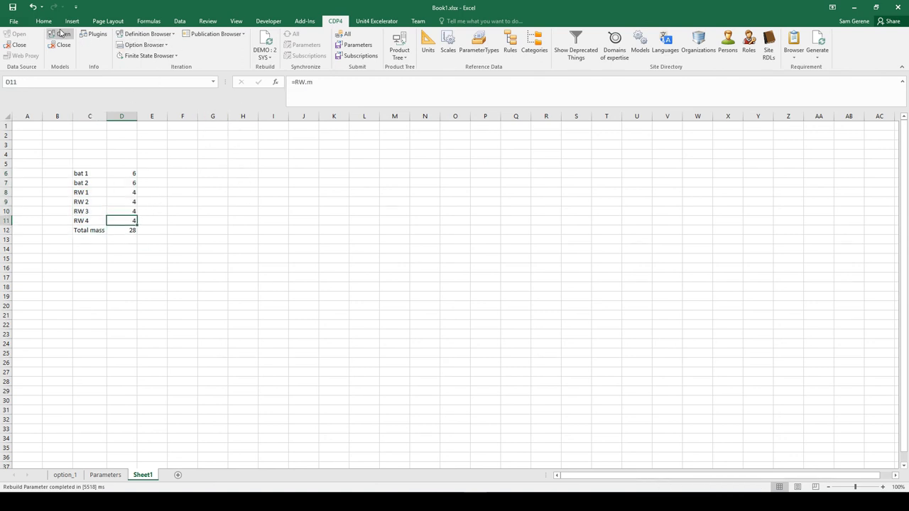
Name the total mass cell D12 total_mass_of_satellite via the Name Box
left_click(125, 230)
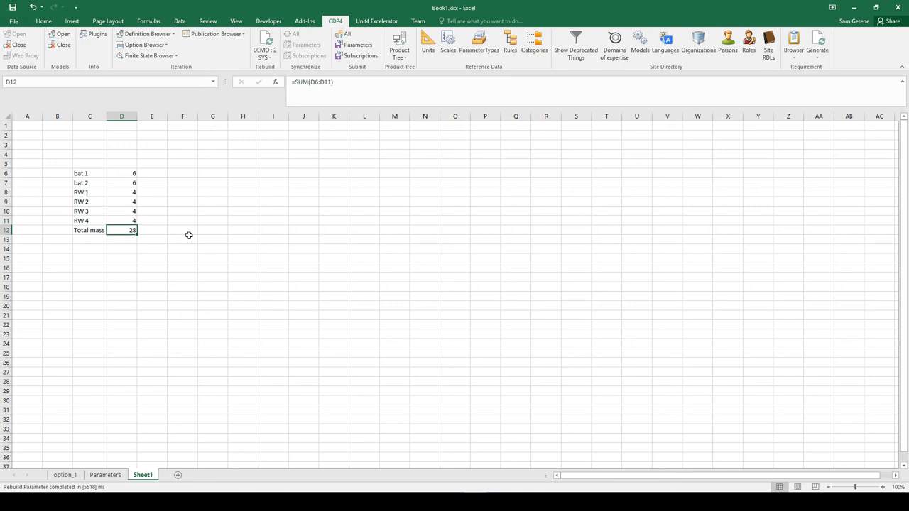
left_click(42, 81)
type("tot")
type("al_mass_of_satellite")
key("Return")
Test the name with =total_mass_of_satellite in F17, then delete the test formula
left_click(93, 84)
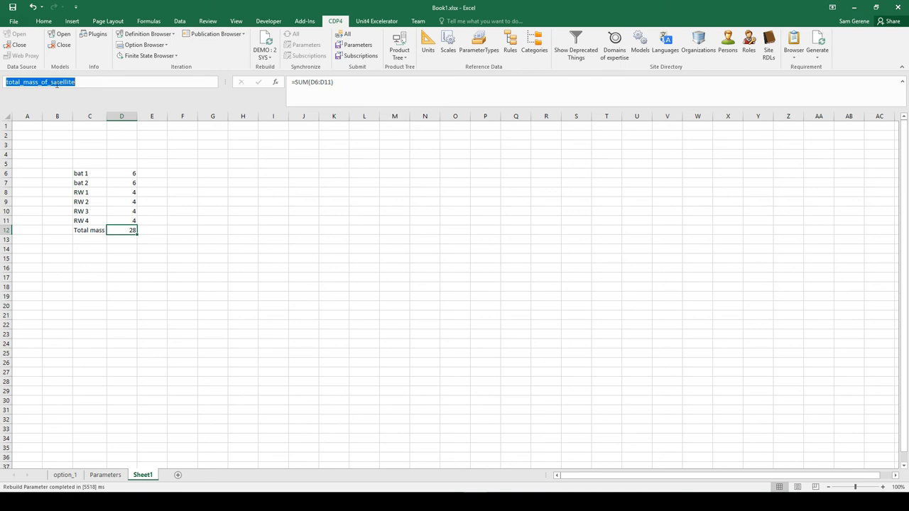
left_click(221, 277)
scroll(184, 246, "down", 1)
left_click(184, 248)
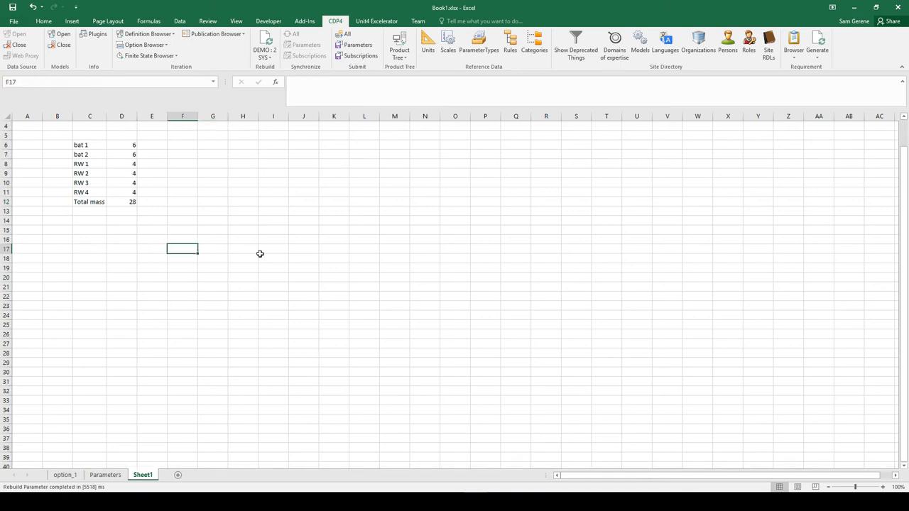
type("=total_mass_of_satellite")
key("Return")
key("Up")
key("Delete")
Enter =total_mass_of_satellite as the Satellite mass computed value in C16
left_click(65, 474)
left_click(105, 474)
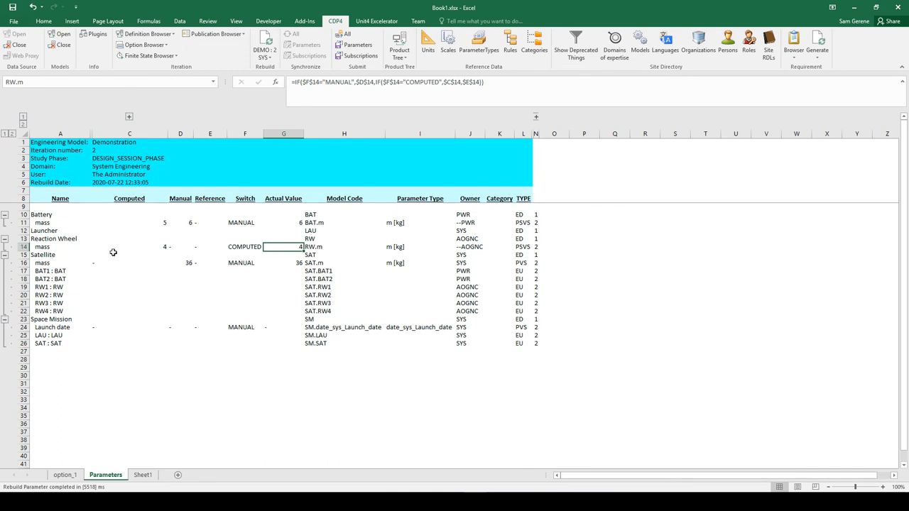
left_click(189, 263)
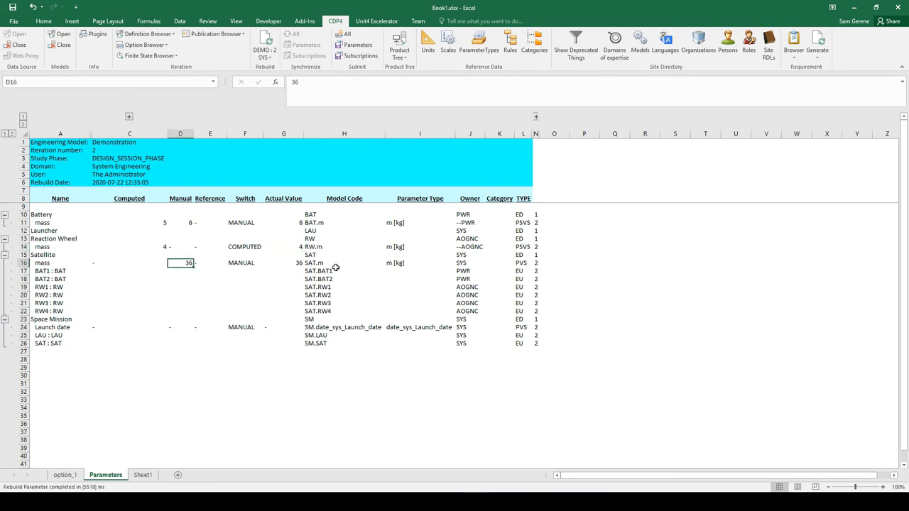
key("Left")
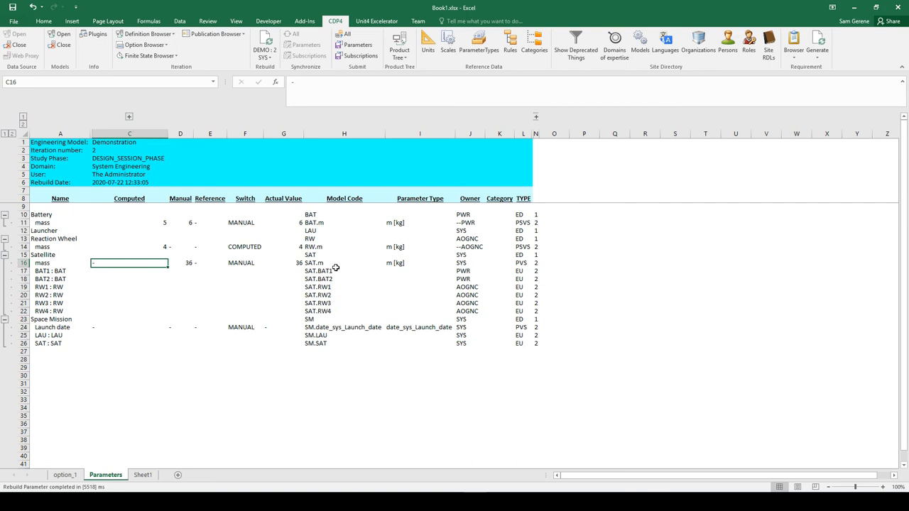
type("=total_mass_of_satellite")
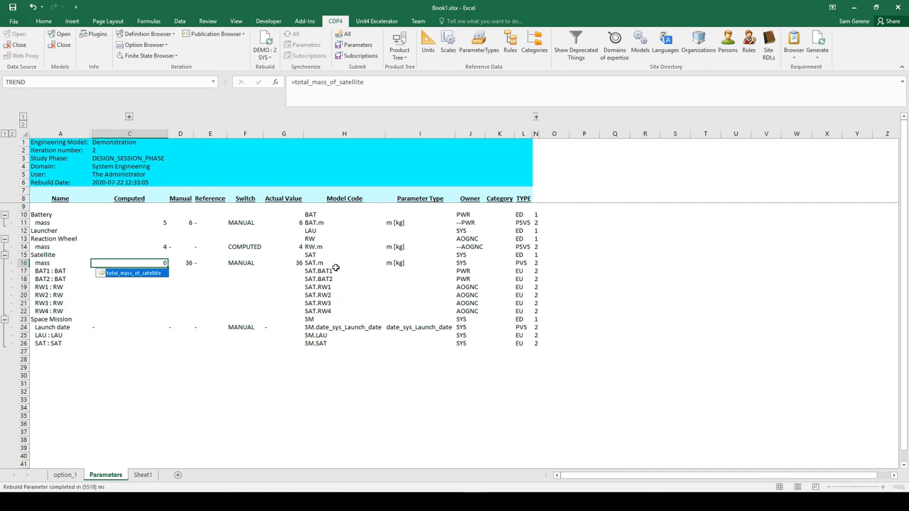
key("Return")
Set the Satellite mass switch in F16 to COMPUTED, giving an actual value of 28
key("Up")
key("Right")
key("Right")
key("Right")
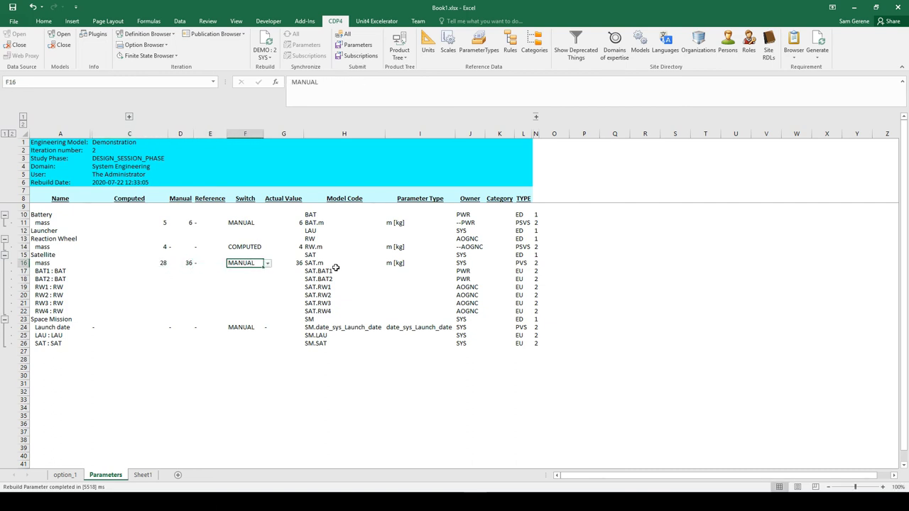
left_click(267, 264)
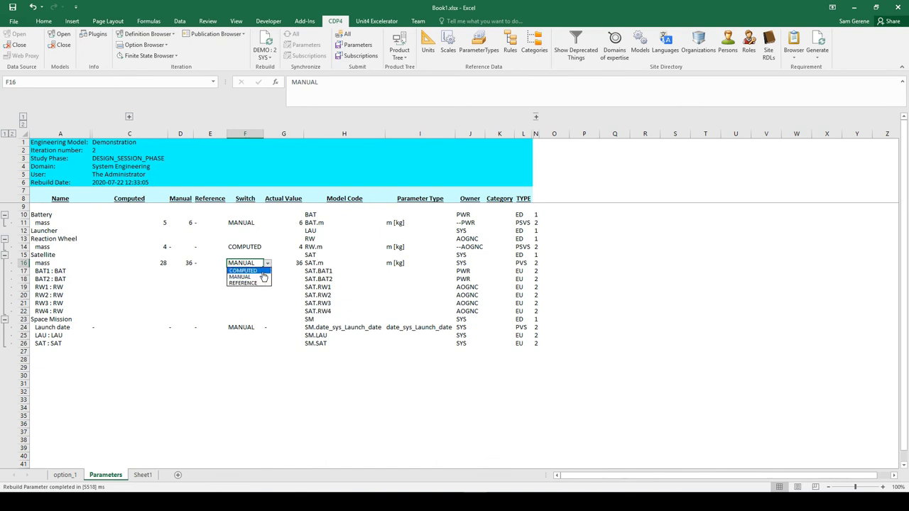
left_click(264, 278)
left_click(285, 262)
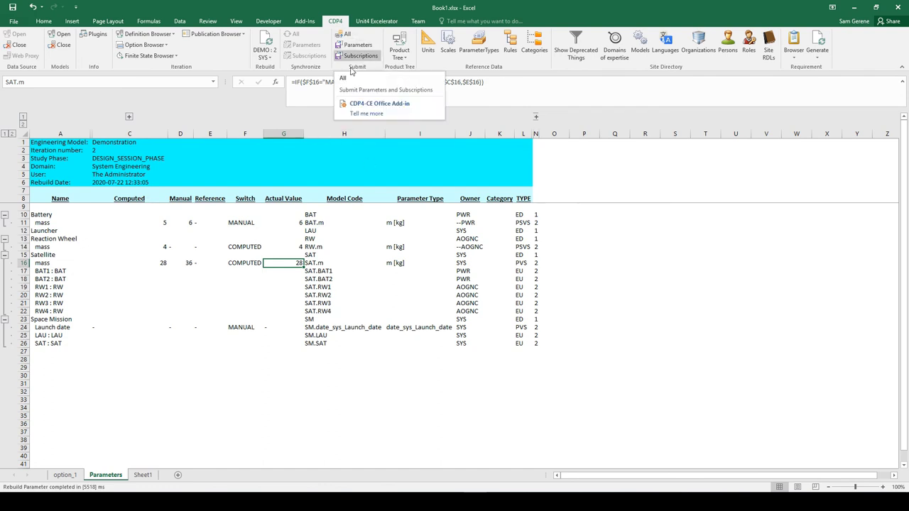
Submit the SAT.m change (computed 28, COMPUTED switch) via CDP4 > Submit > Parameters
left_click(348, 46)
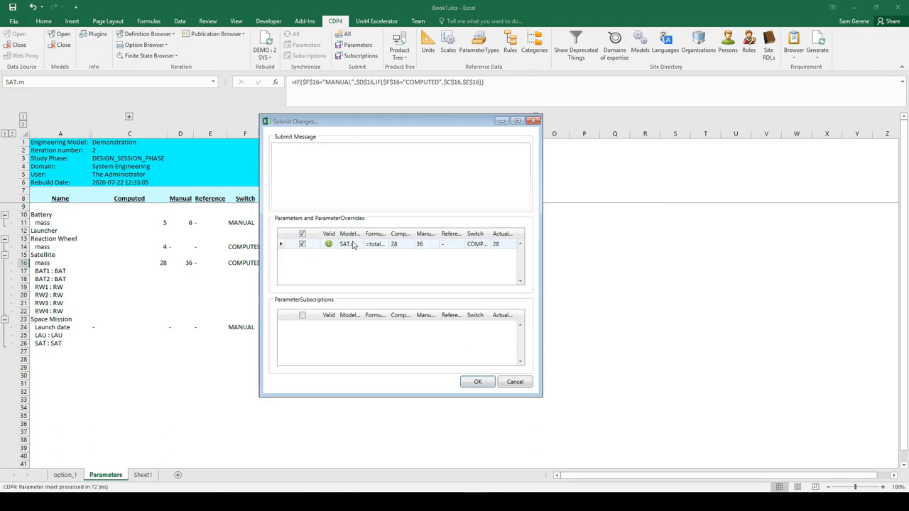
left_click_drag(358, 125, 370, 106)
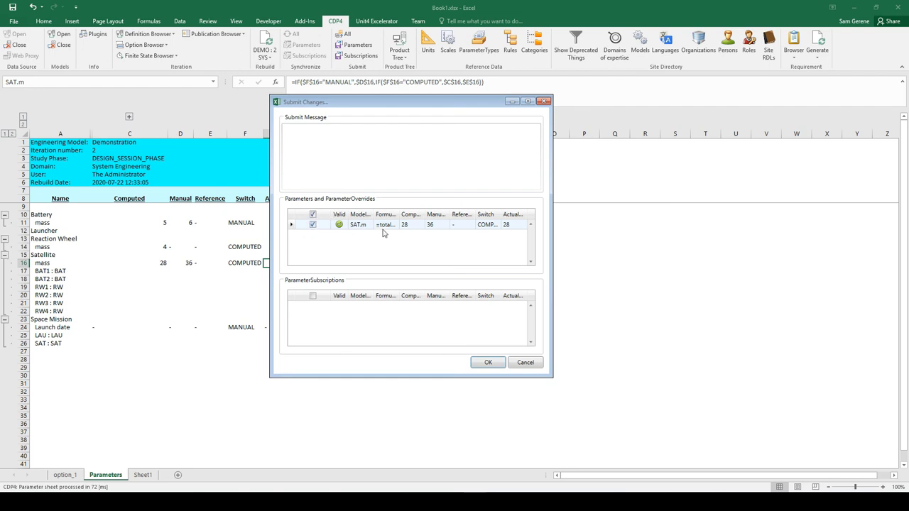
left_click(376, 170)
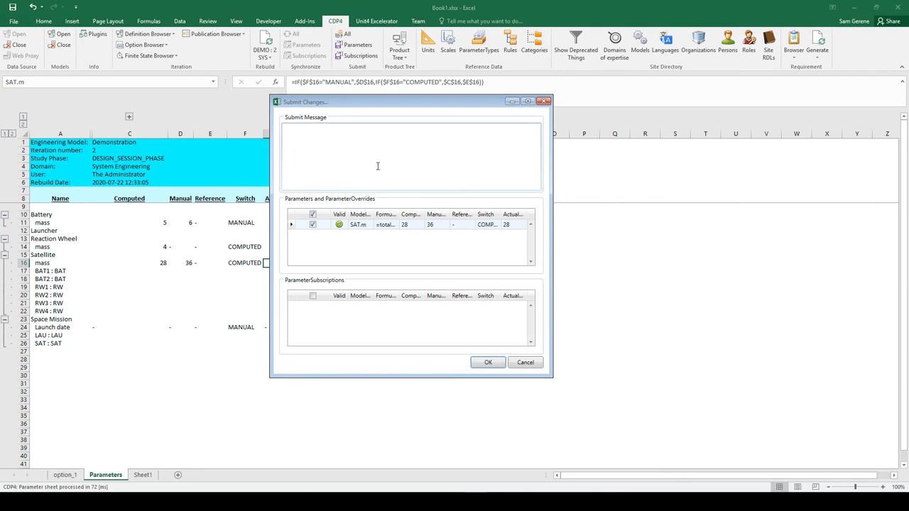
left_click(499, 365)
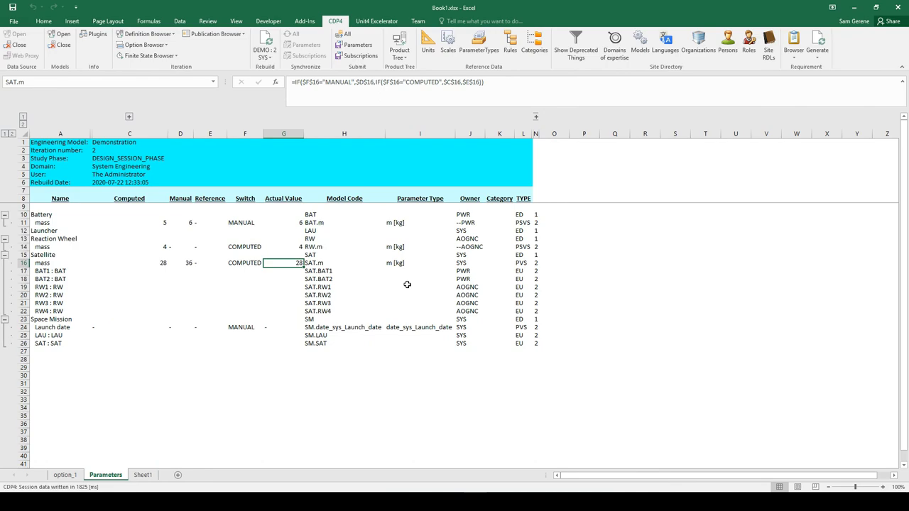
Refresh the CDP4 IME session so Satellite mass shows COMPUTED with value 28
left_click(410, 489)
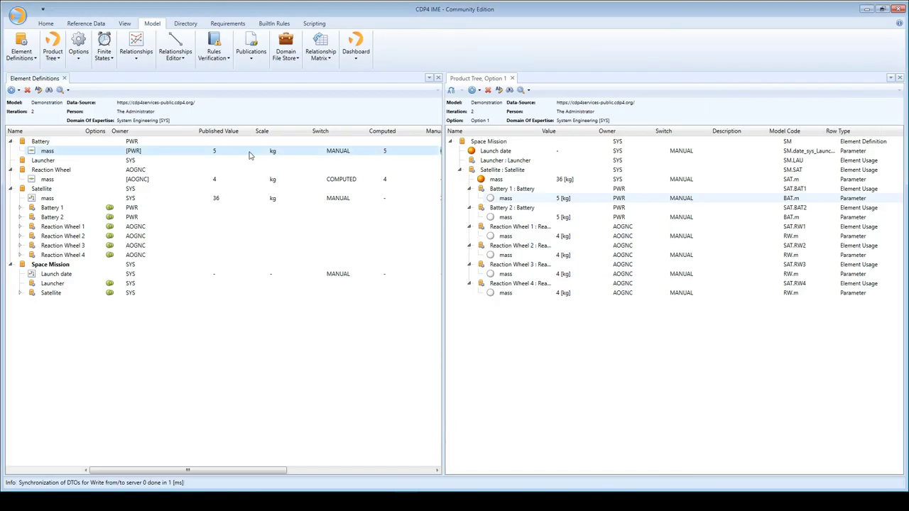
left_click(46, 23)
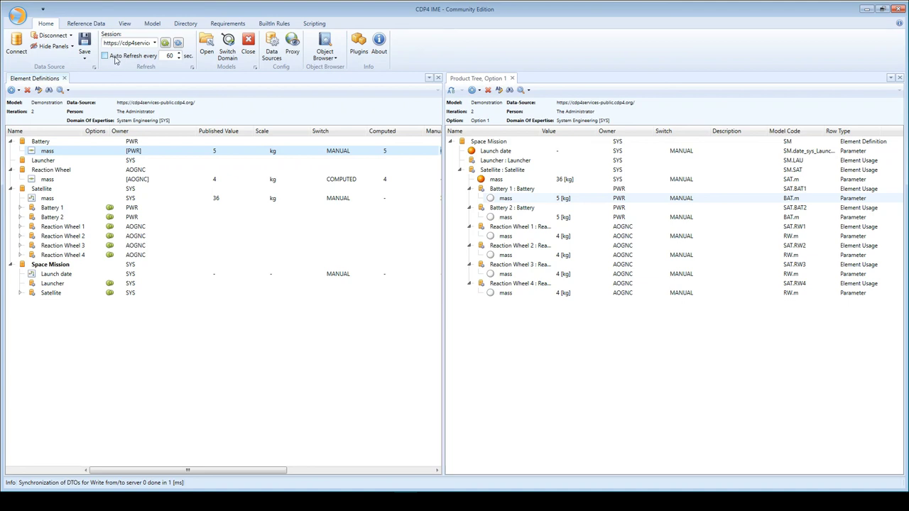
left_click(165, 42)
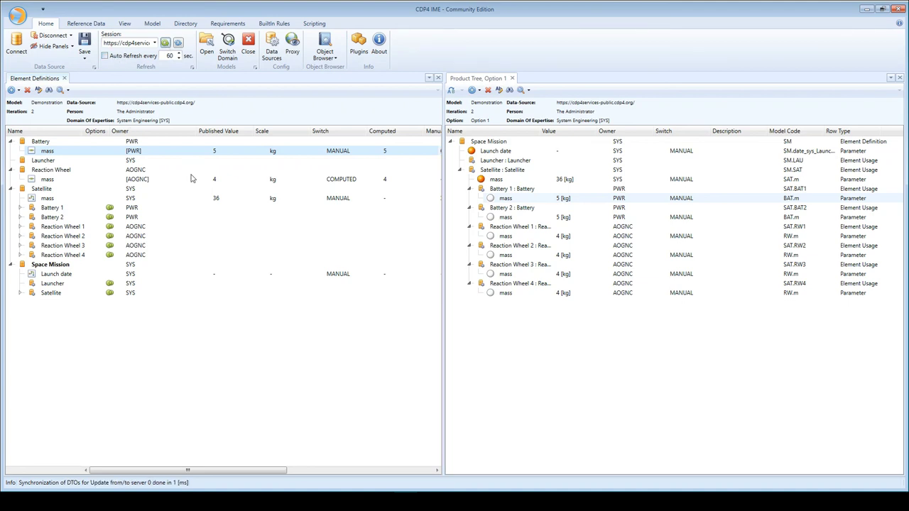
left_click(142, 201)
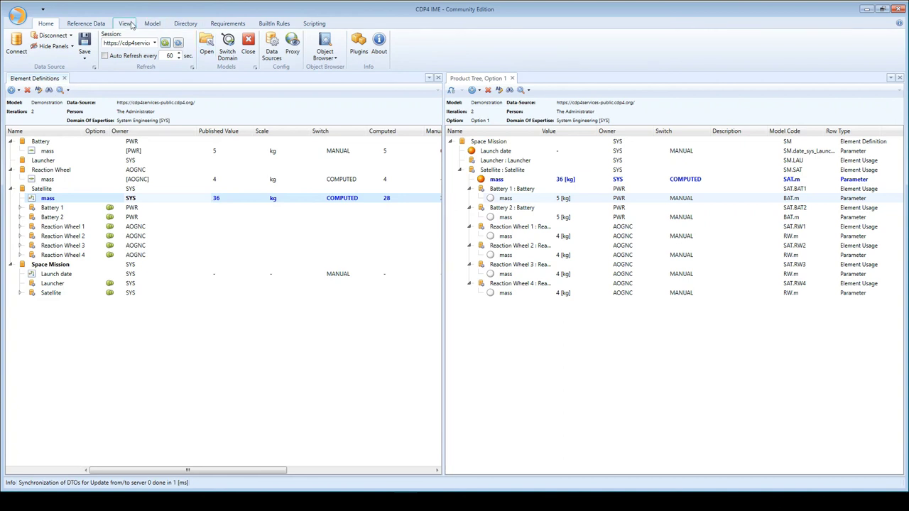
left_click(155, 25)
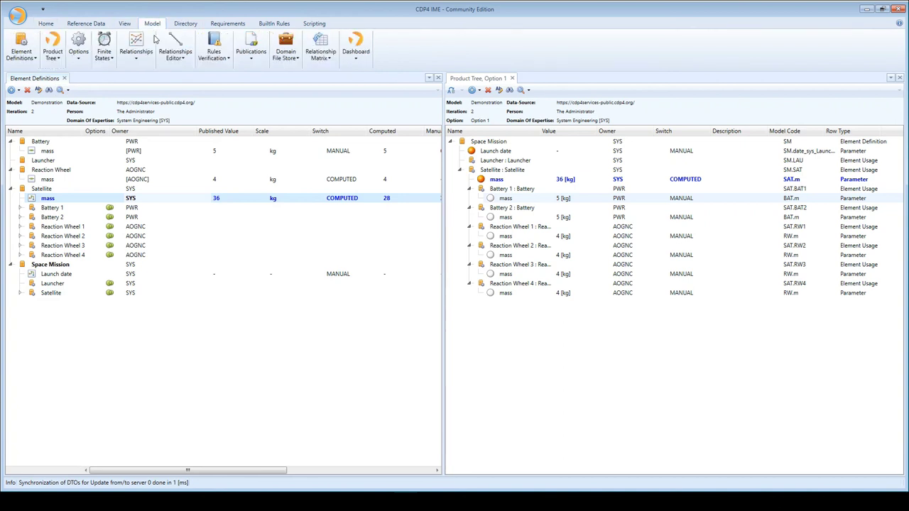
Publish the System Engineering change and confirm Satellite mass now reads 28 kg
left_click(251, 48)
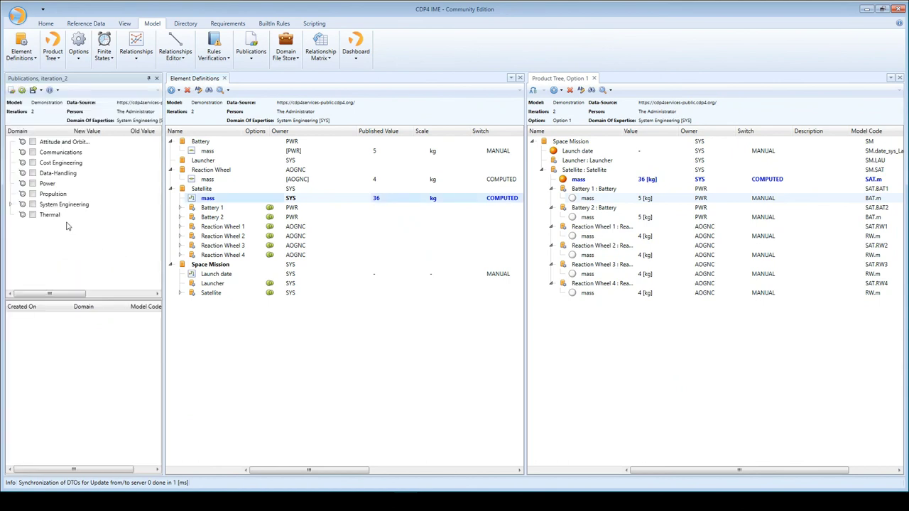
left_click(32, 204)
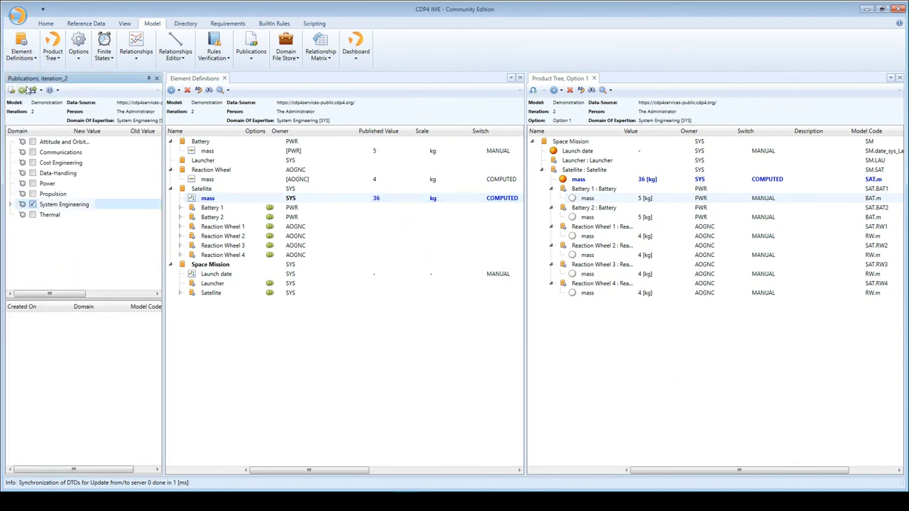
right_click(177, 254)
key("Escape")
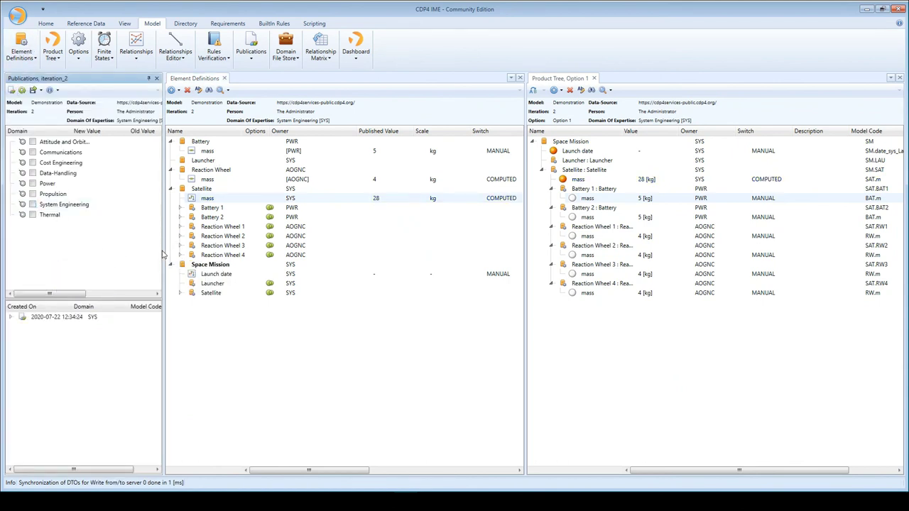
left_click_drag(164, 253, 100, 253)
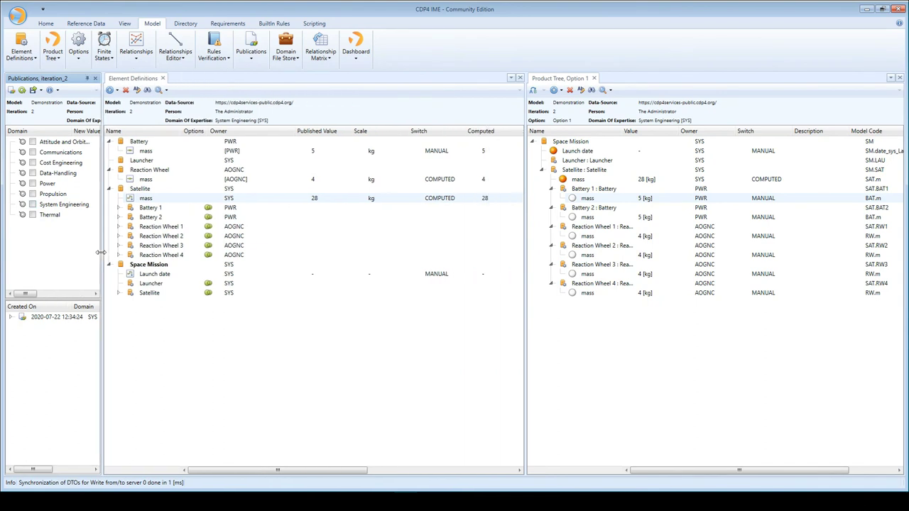
left_click(312, 200)
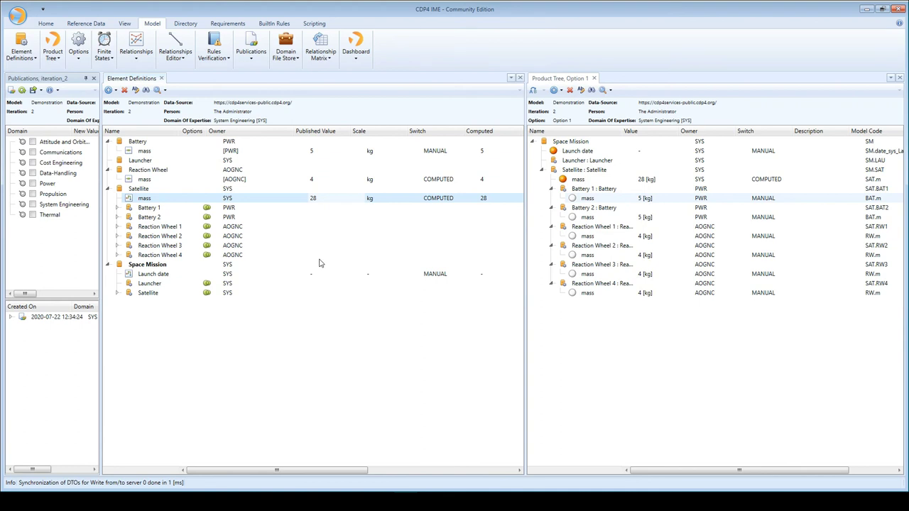
mouse_move(320, 264)
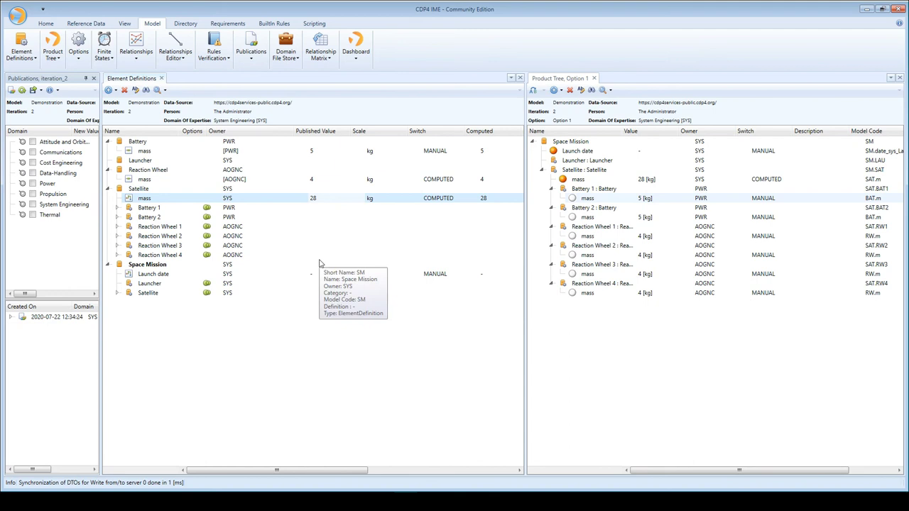